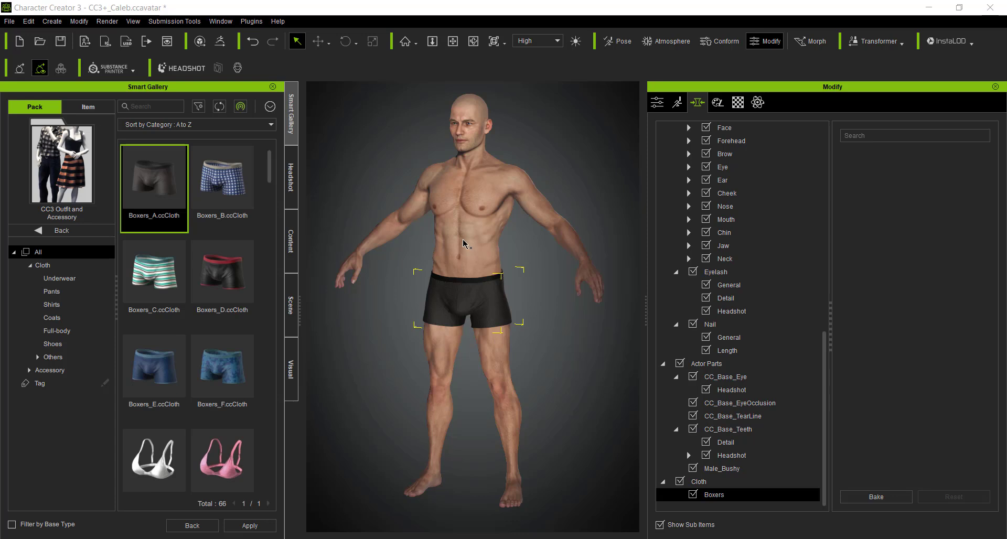
Step: Set the Skull morphs to Height 21, Width 23, Width L 5 and Depth 17
scroll(476, 206, up, 2)
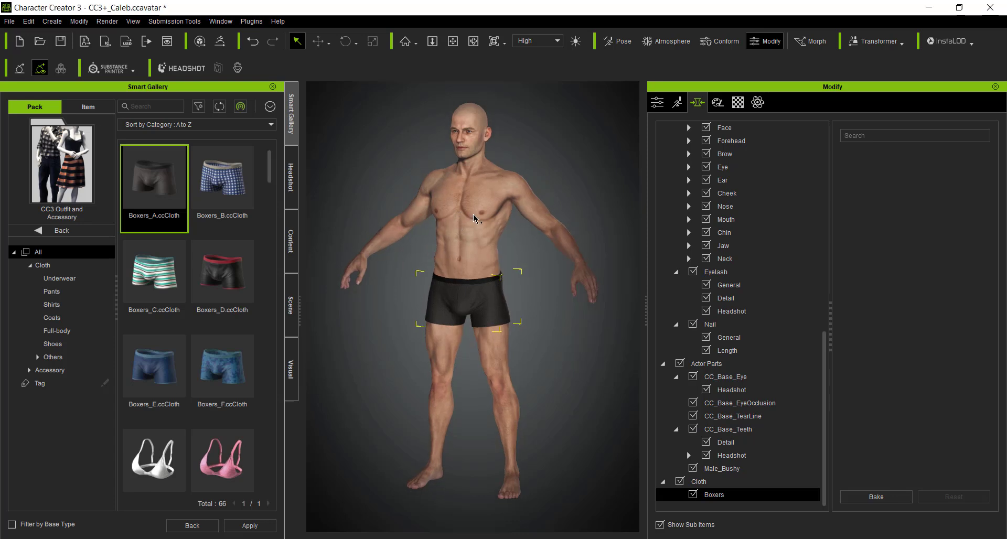
scroll(476, 199, down, 2)
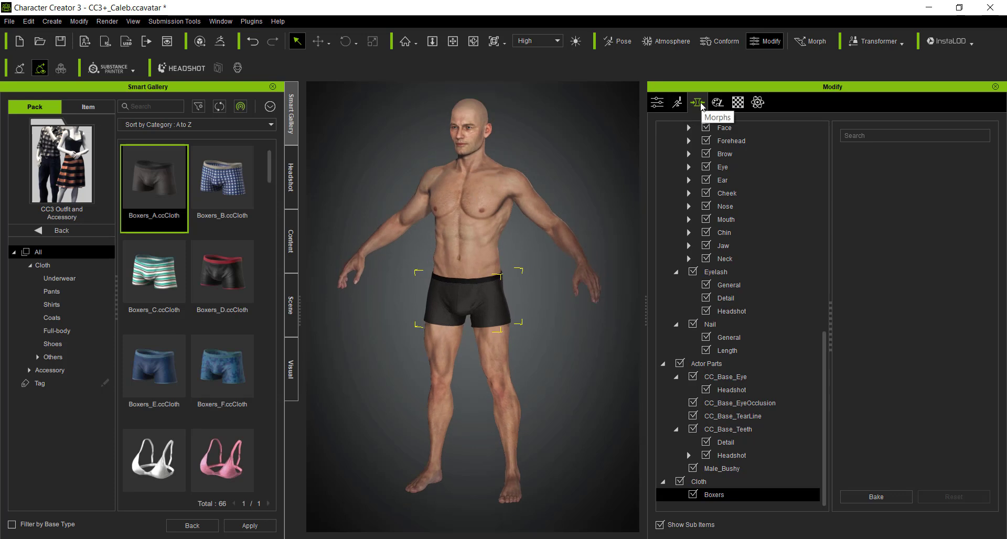
scroll(732, 260, up, 5)
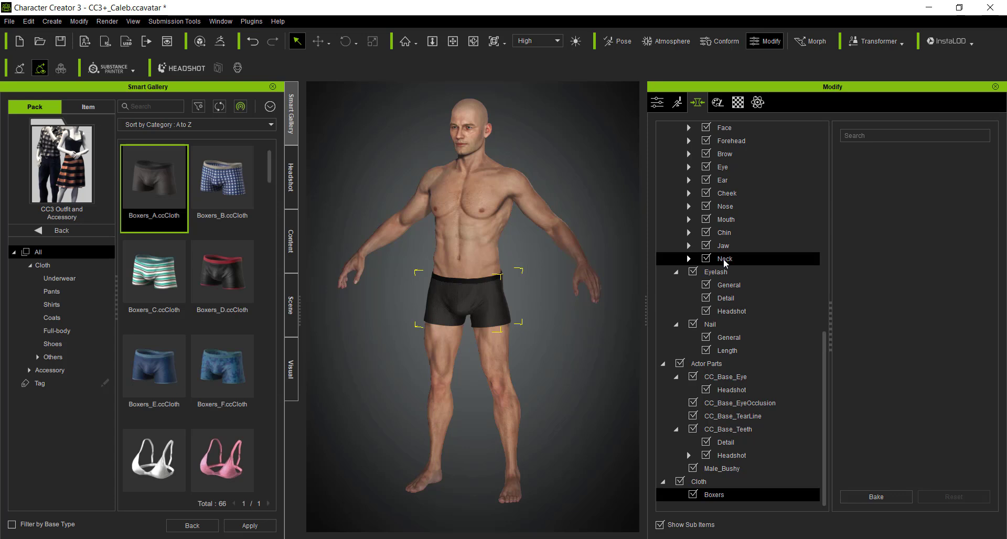
scroll(753, 267, down, 1)
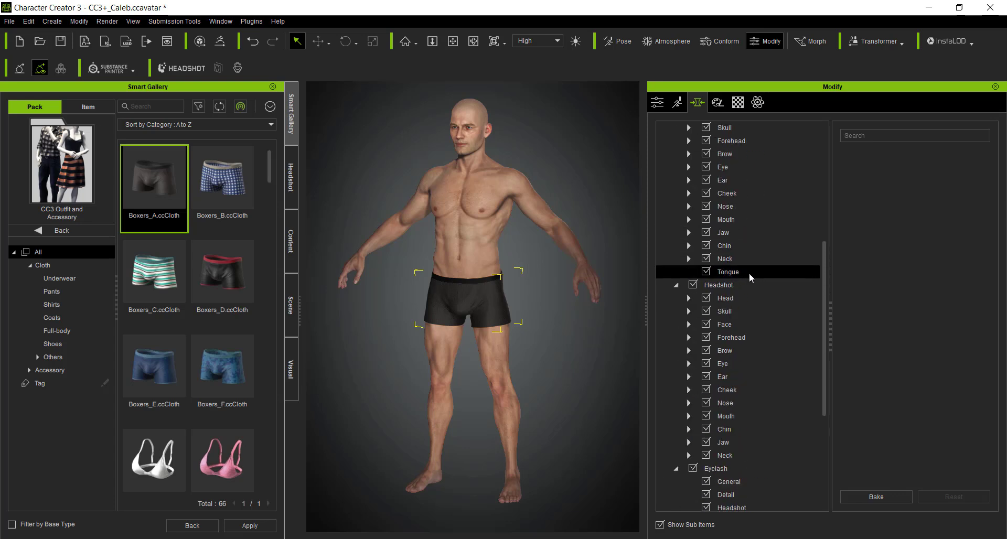
click(727, 275)
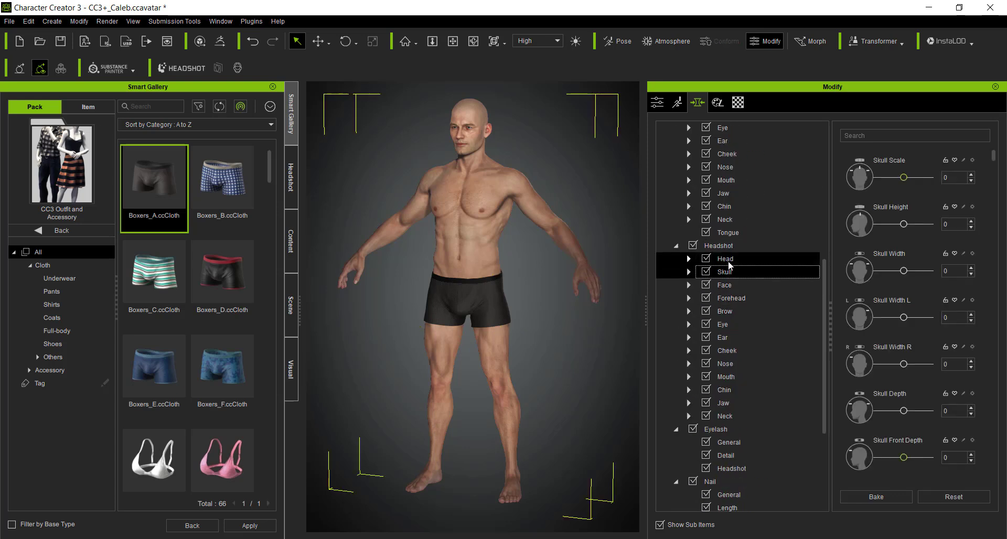
drag(907, 225, 908, 225)
mouse_move(905, 270)
mouse_down()
mouse_move(923, 270)
mouse_move(910, 271)
mouse_up()
drag(903, 318, 904, 317)
drag(903, 411, 908, 410)
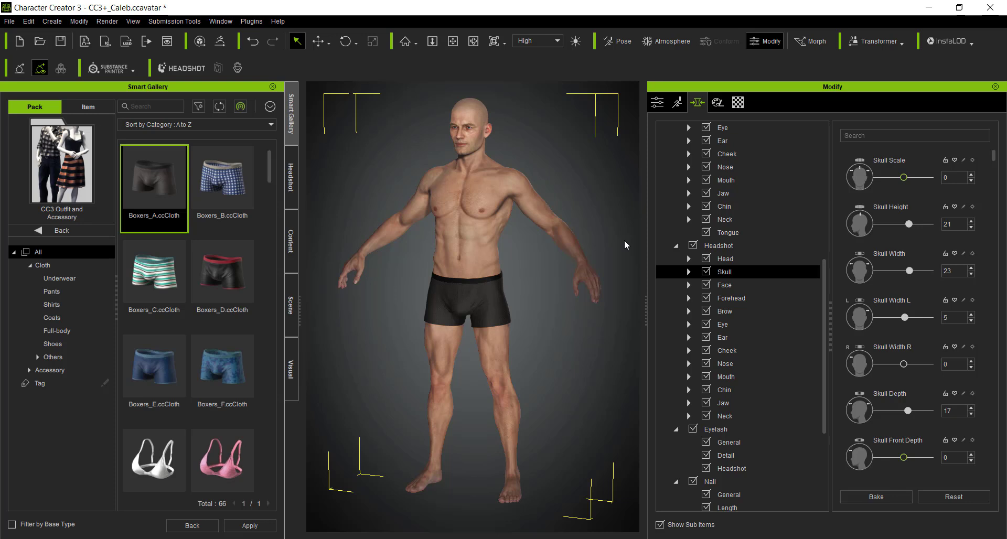
scroll(480, 116, up, 1)
scroll(455, 182, down, 1)
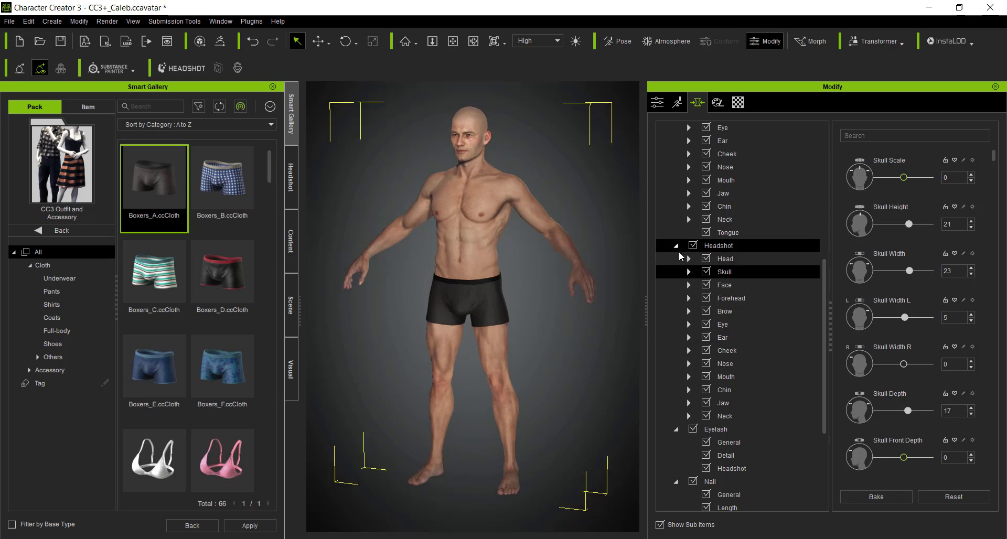
Step: Collapse the Headshot, Eyelash, Nail and Head morph groups and begin adjusting Arm Length
click(676, 246)
click(678, 271)
click(676, 325)
click(675, 140)
click(729, 172)
mouse_move(903, 177)
mouse_down()
mouse_move(934, 181)
mouse_move(905, 181)
mouse_up()
Step: Set arms to Length 7 and Strong 28, and the chest to Scale 14 and Height -3
drag(533, 220, 602, 227)
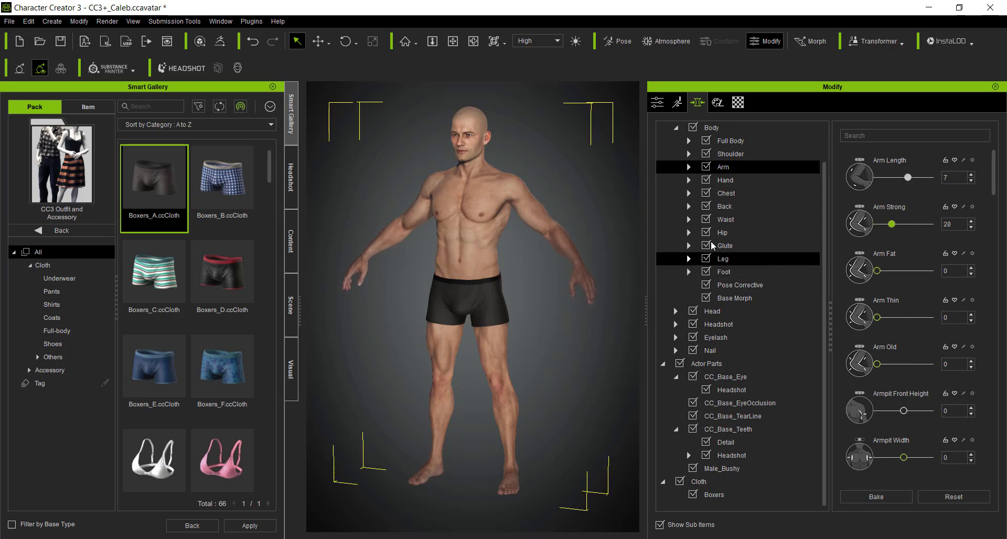
click(726, 193)
drag(894, 178, 901, 183)
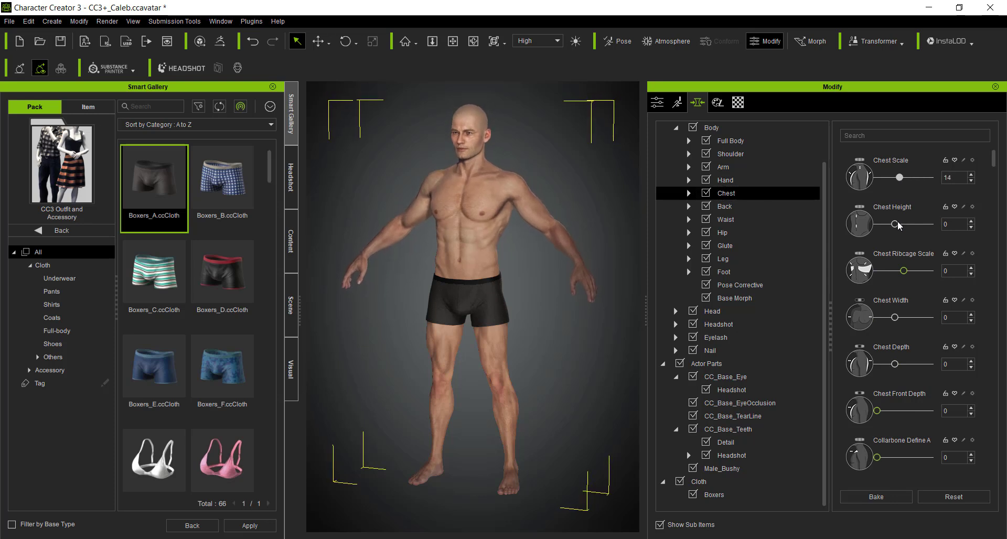
mouse_move(899, 224)
mouse_down()
mouse_move(910, 227)
mouse_move(895, 225)
mouse_up()
drag(900, 181, 941, 181)
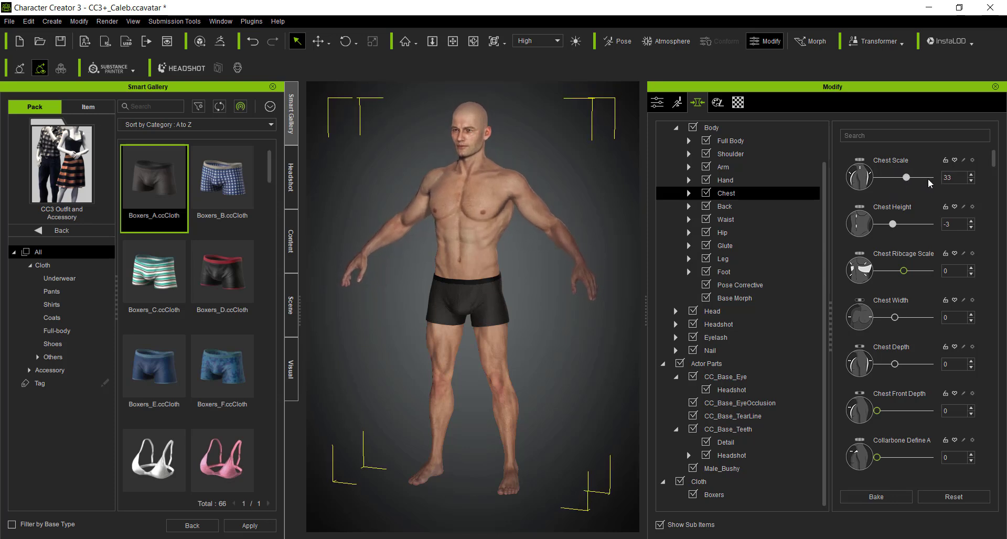
drag(930, 178, 900, 180)
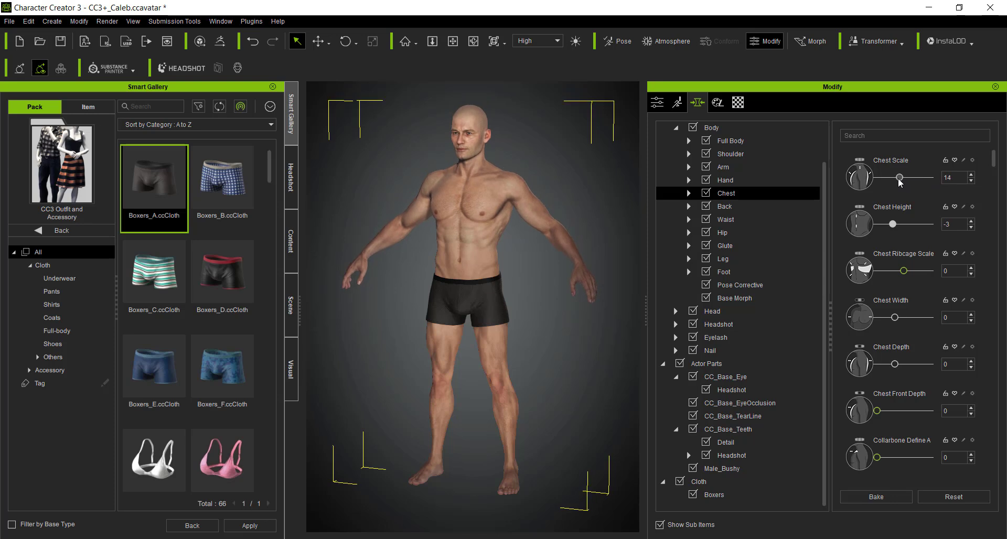
click(727, 220)
Step: Set Abdomen Length to 17 and Abdomen Scale to -11, then go to the Headshot panel
drag(880, 179, 888, 178)
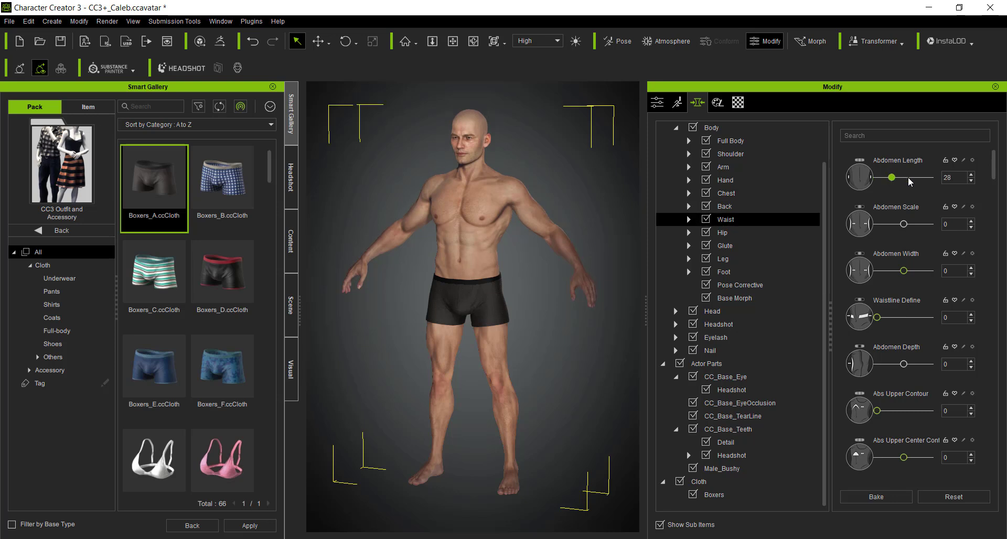
drag(906, 224, 899, 224)
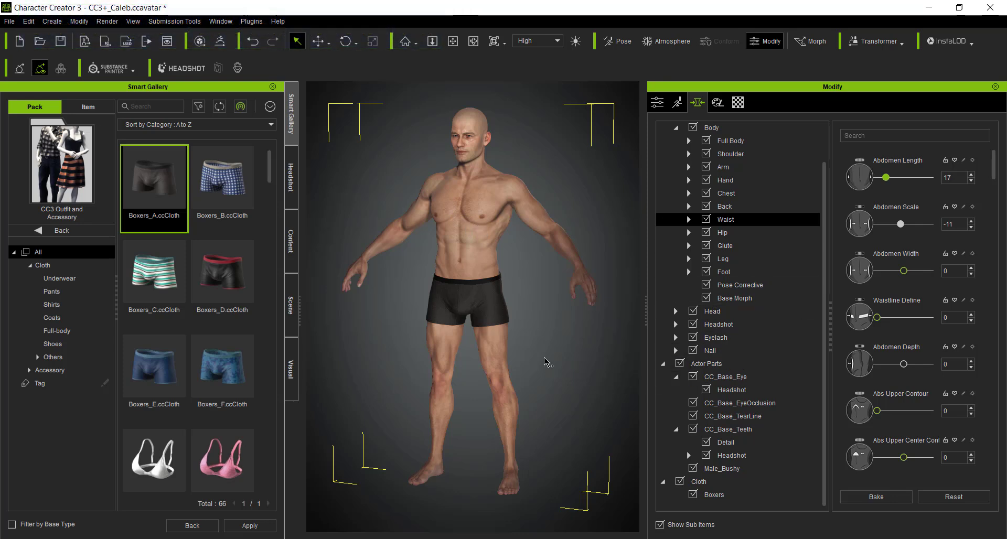
click(292, 173)
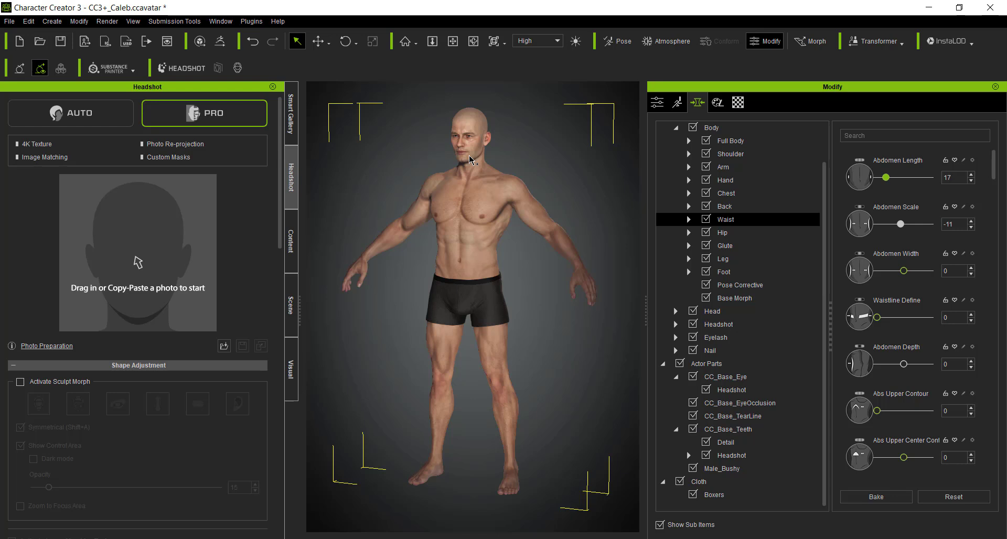
Step: Dress the character in the Biker_Jeans and the Plaid Punk Shirt
click(292, 118)
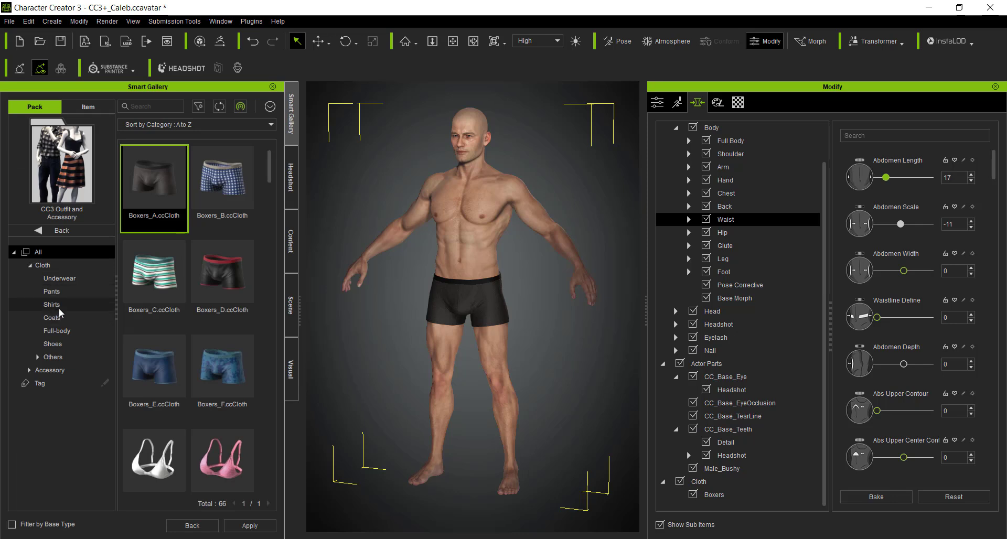
click(61, 291)
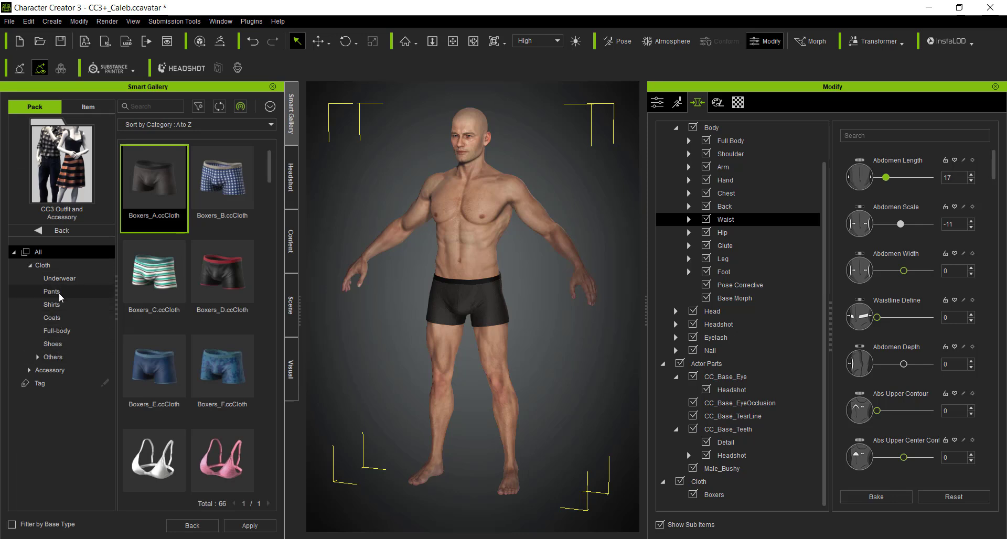
drag(164, 191, 486, 348)
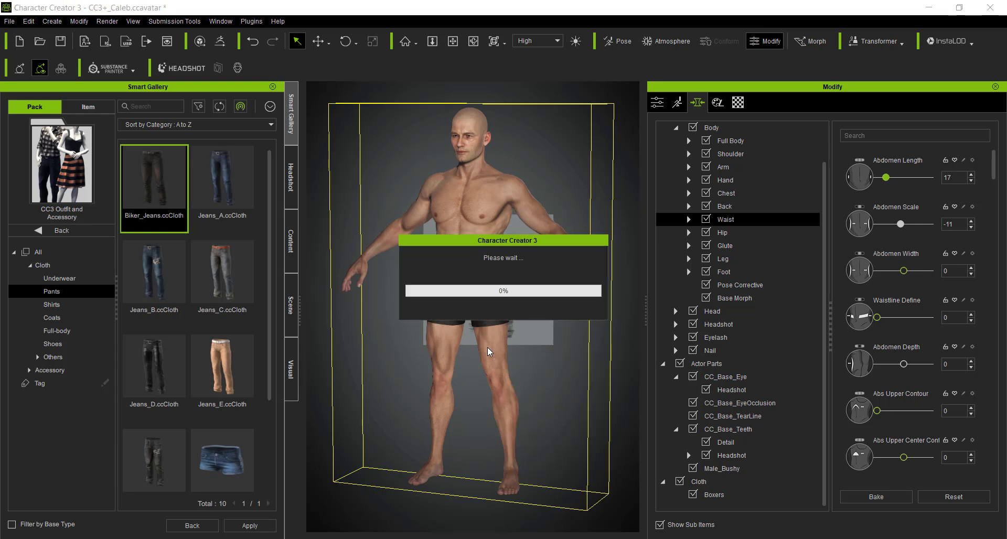
click(51, 305)
drag(222, 273, 432, 278)
Step: Try on the Punk Leather Jacket, undo it, and add the Boots instead
click(52, 318)
drag(154, 187, 483, 212)
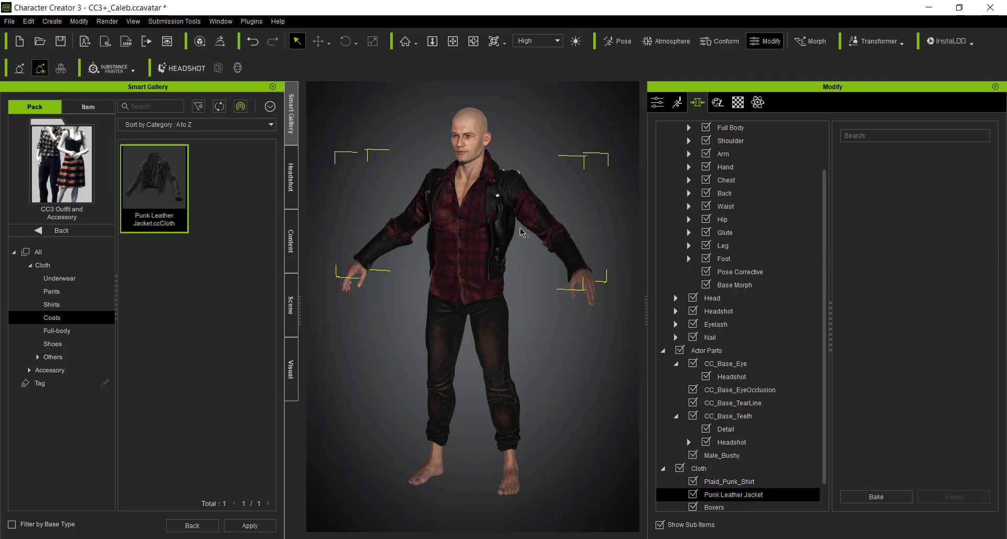
key(ctrl+z)
click(52, 344)
drag(146, 186, 518, 464)
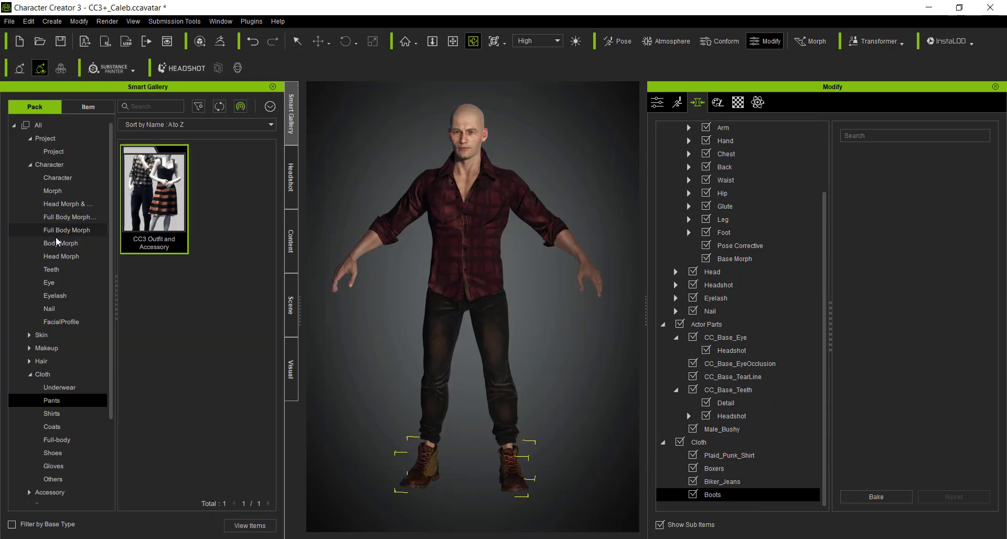
Step: Give the character the Anchor beard with Pencil mustache and the Short blowback hairstyle
click(30, 374)
click(29, 361)
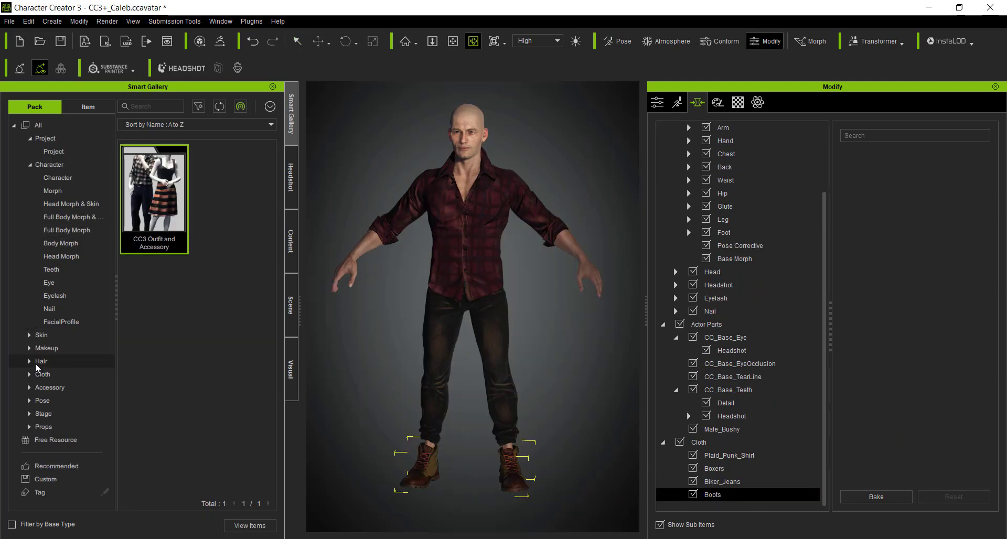
click(58, 375)
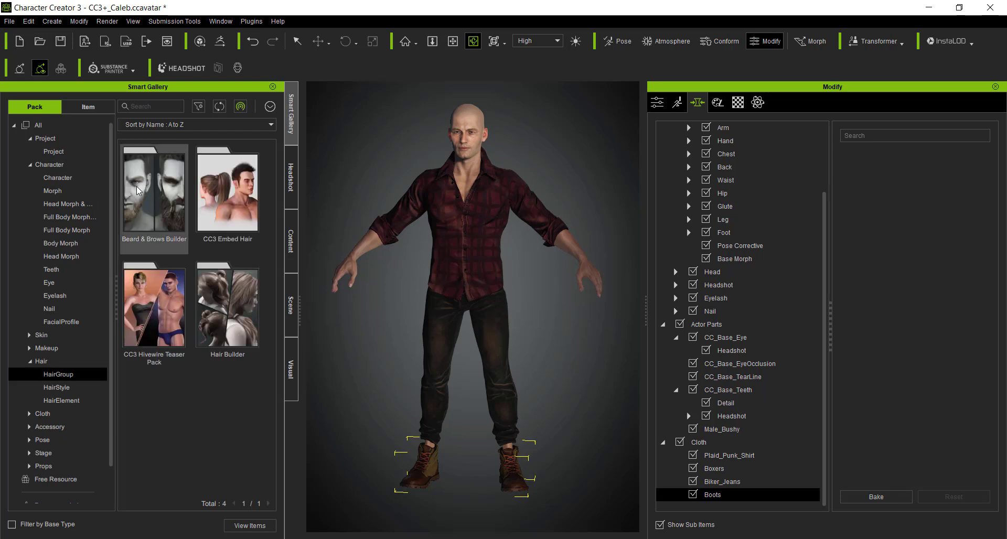
double_click(150, 179)
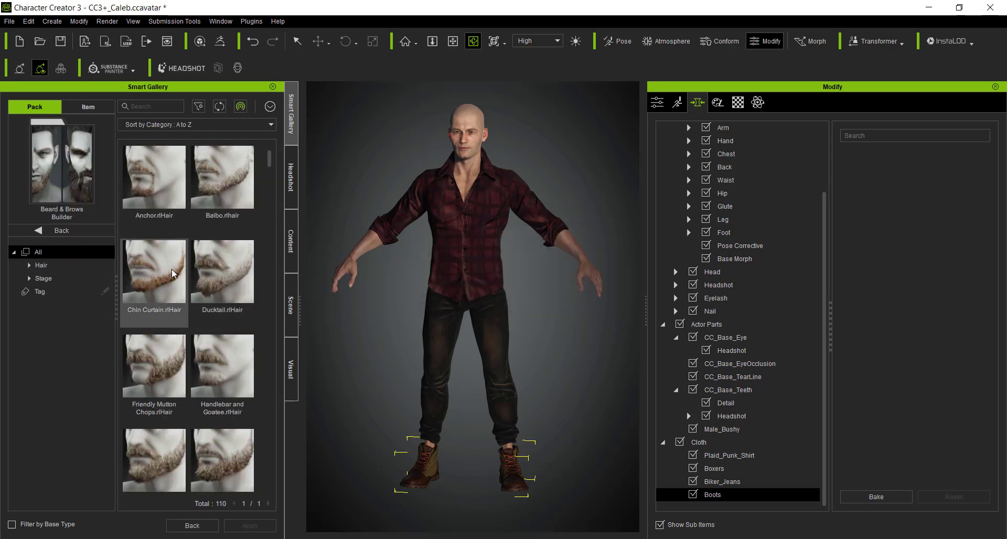
drag(154, 178, 472, 153)
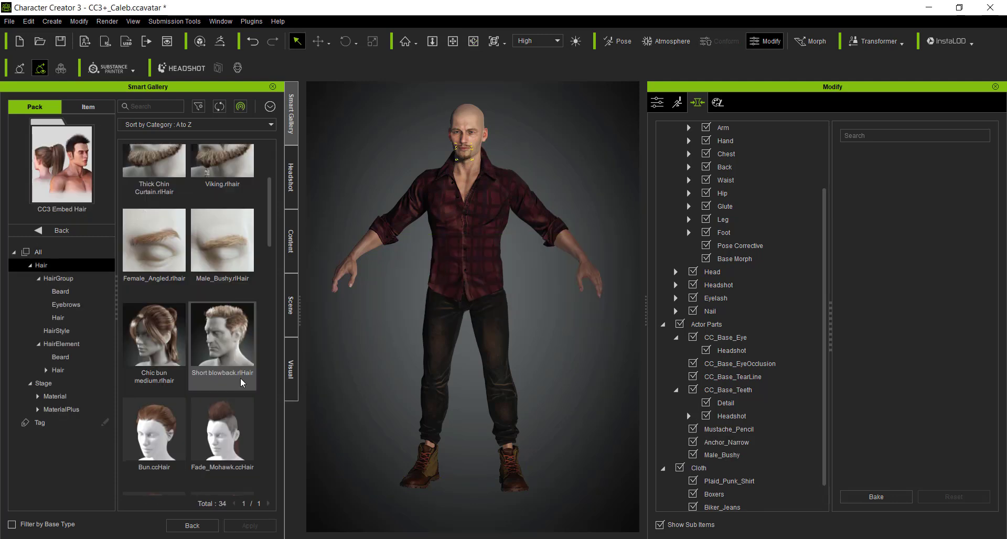
scroll(226, 314, down, 2)
drag(223, 220, 467, 138)
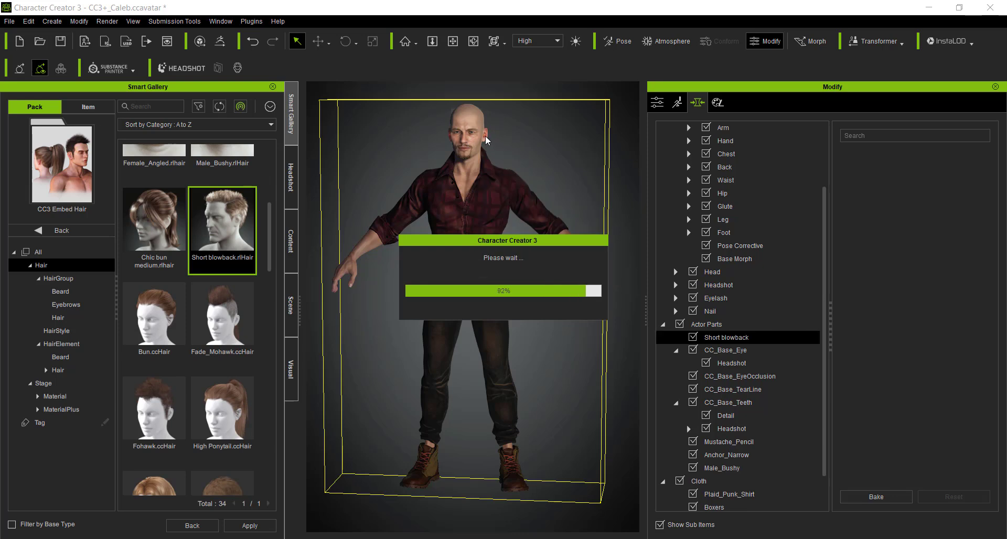
Step: Pan and zoom the view to frame the character's face
click(453, 41)
drag(471, 290, 471, 337)
scroll(471, 337, up, 5)
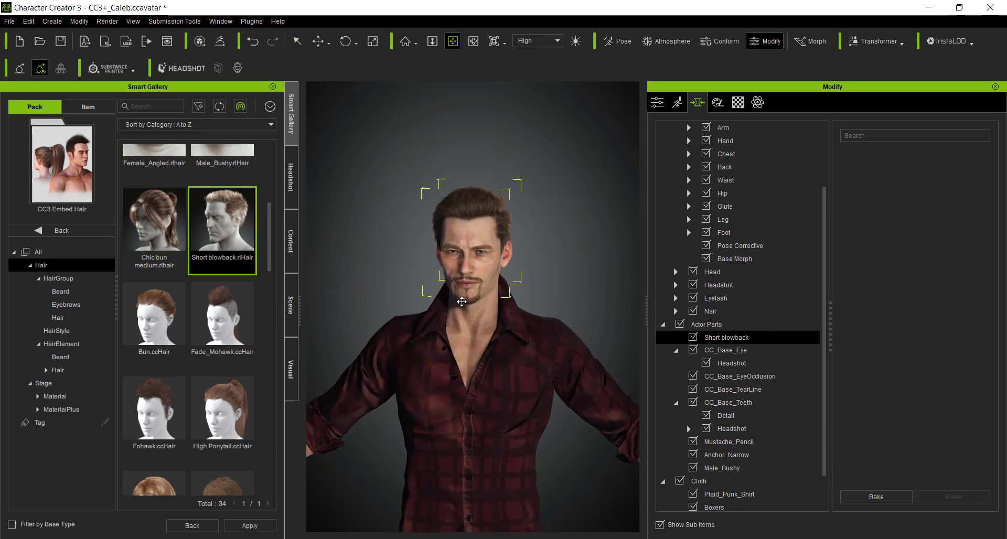
scroll(464, 245, up, 4)
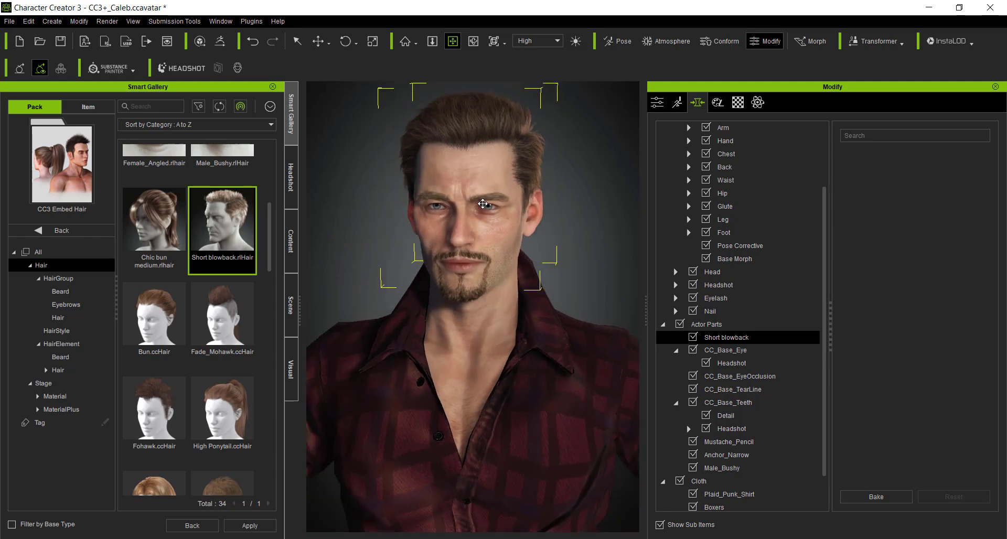
drag(489, 230, 495, 281)
scroll(493, 249, down, 2)
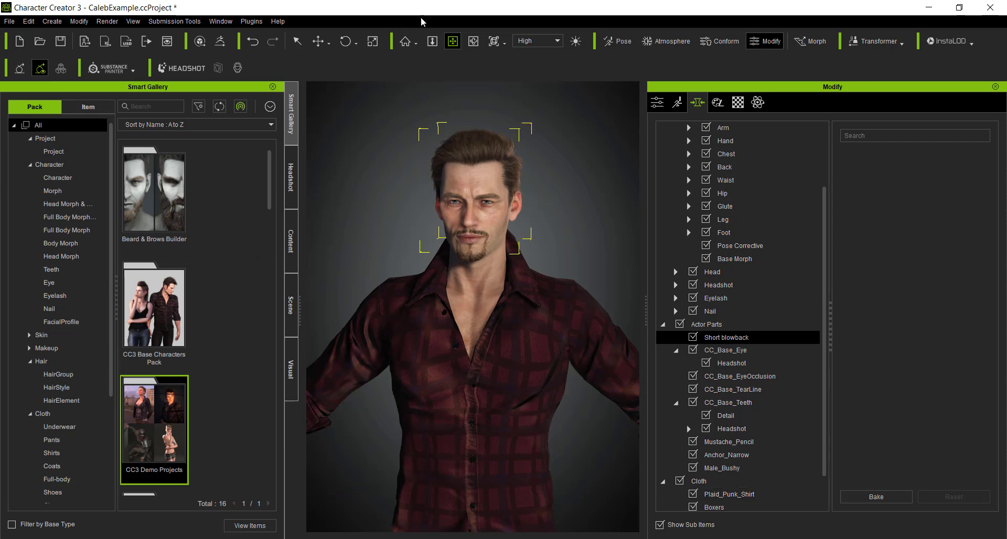
Step: Orbit the view so the character faces left, then bring up the File menu
click(473, 41)
drag(498, 228, 480, 212)
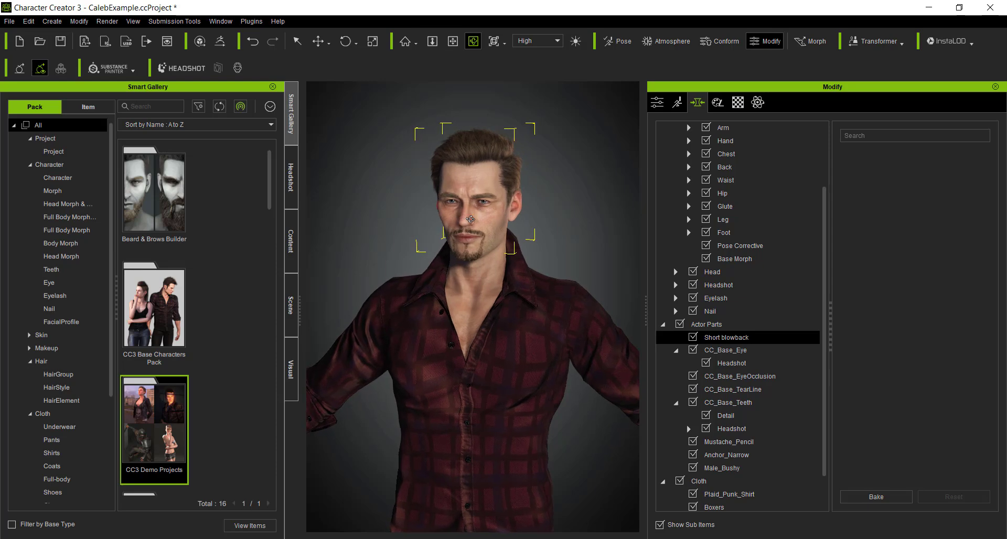
drag(516, 328, 454, 298)
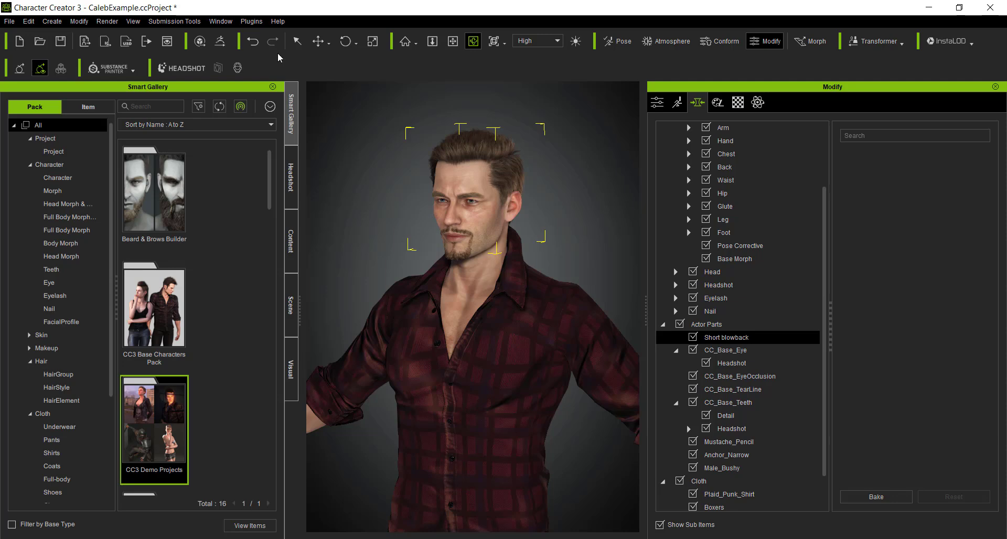
click(10, 21)
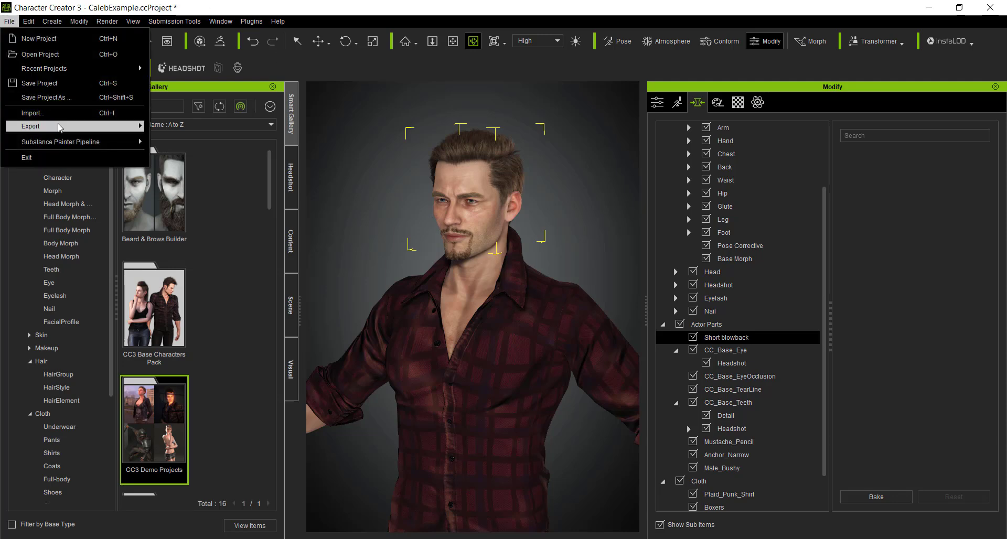
Step: Export the clothed character as FBX with the Blender preset and 2048 max texture size
mouse_move(78, 127)
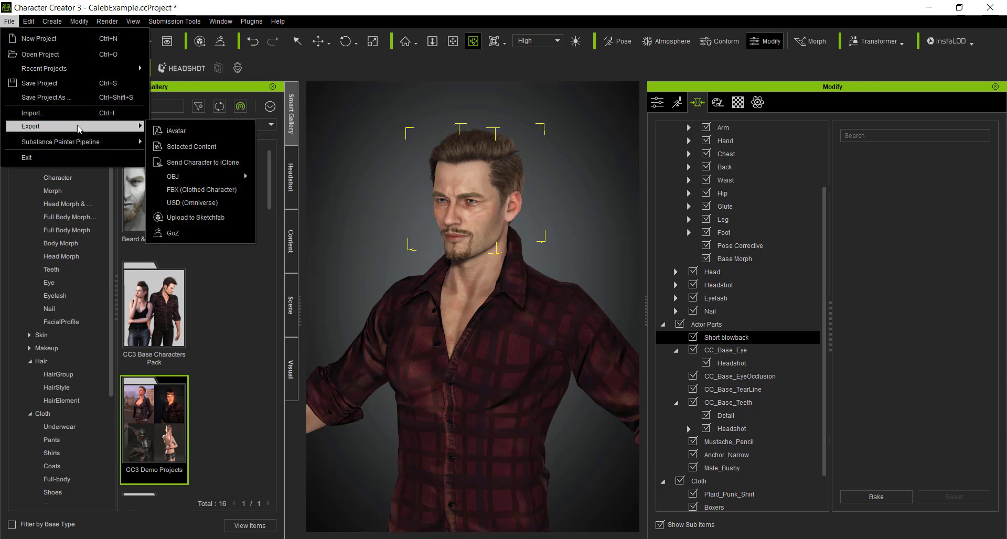
click(205, 191)
scroll(477, 121, up, 5)
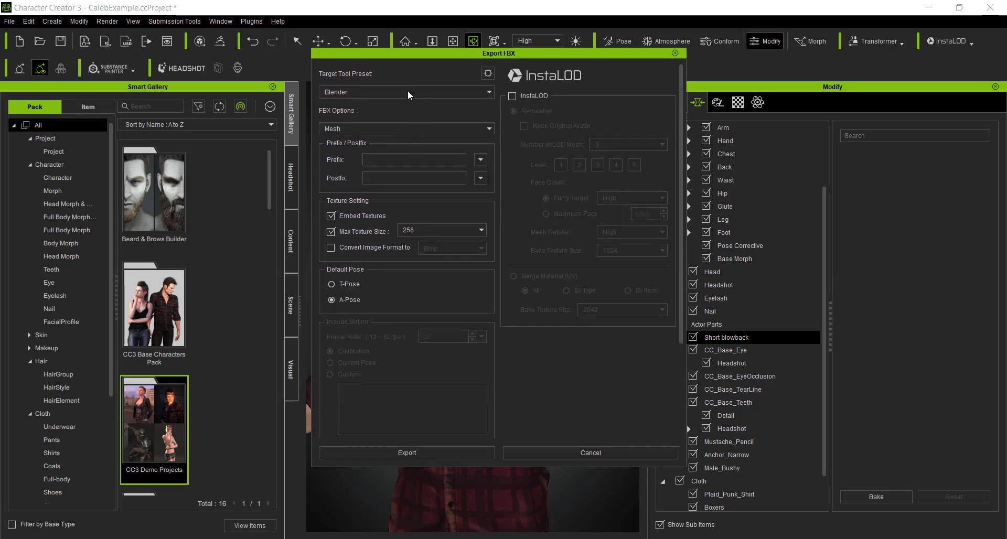
click(396, 91)
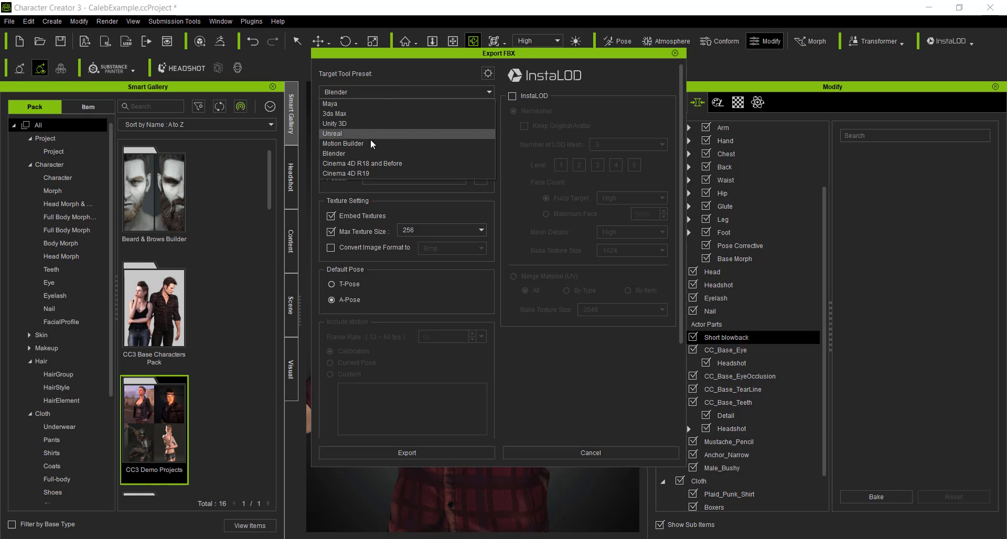
click(353, 153)
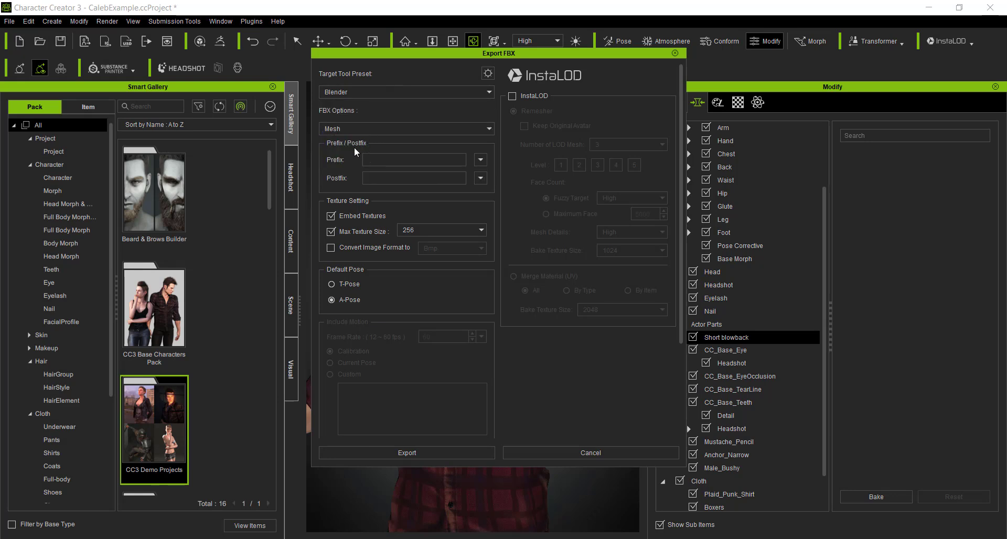
scroll(354, 146, down, 1)
click(426, 188)
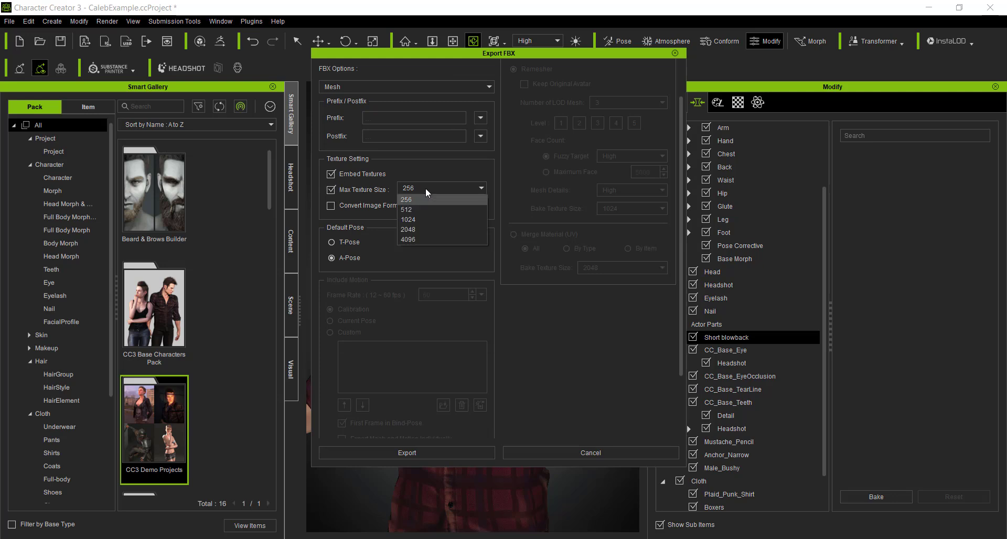
click(421, 229)
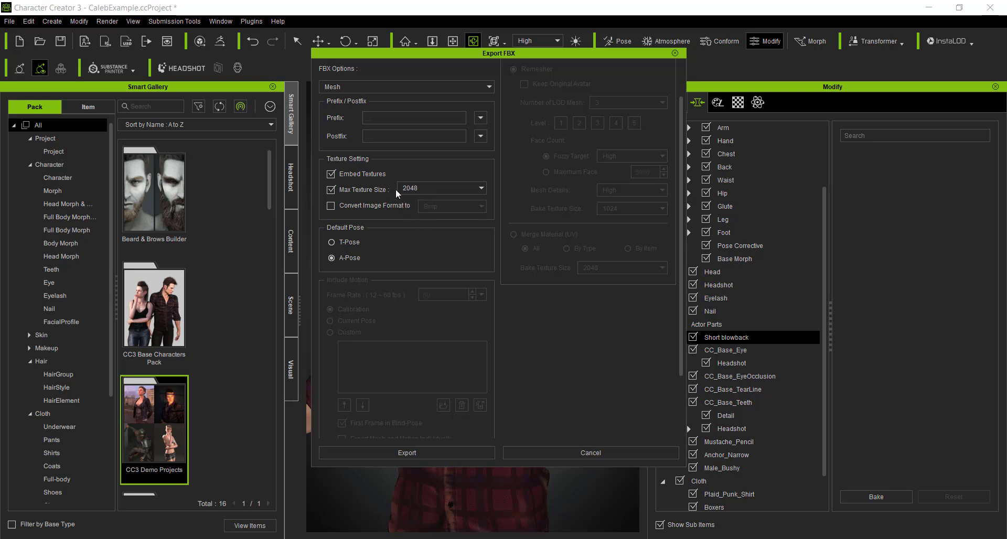
scroll(396, 189, down, 2)
scroll(352, 219, up, 4)
Step: Switch FBX Options to Mesh and Motion, then back to Mesh only
click(363, 129)
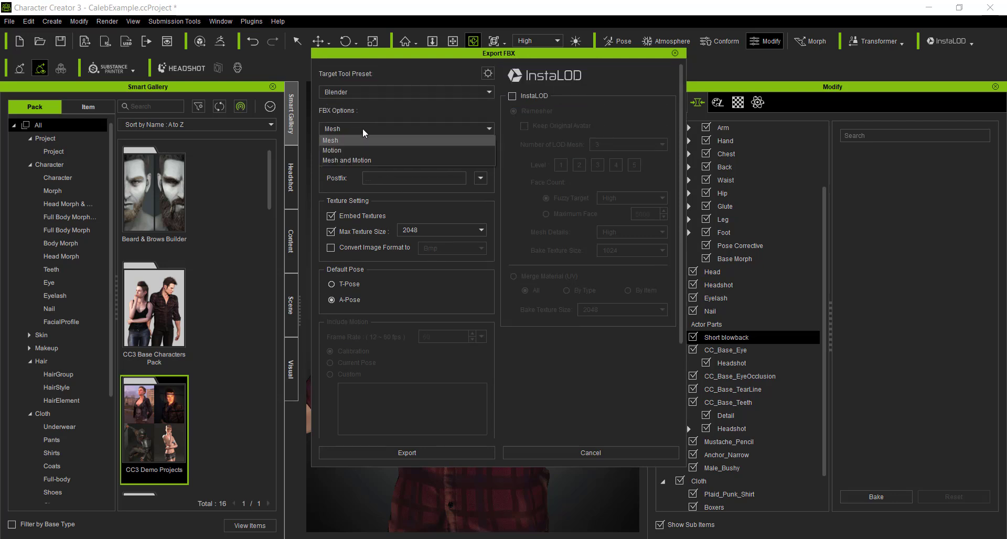
click(354, 160)
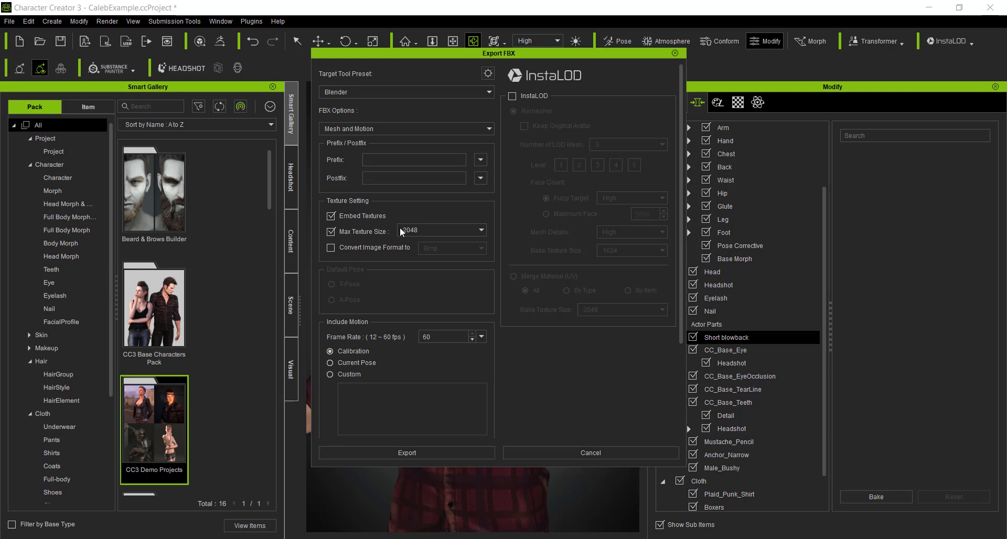
click(370, 129)
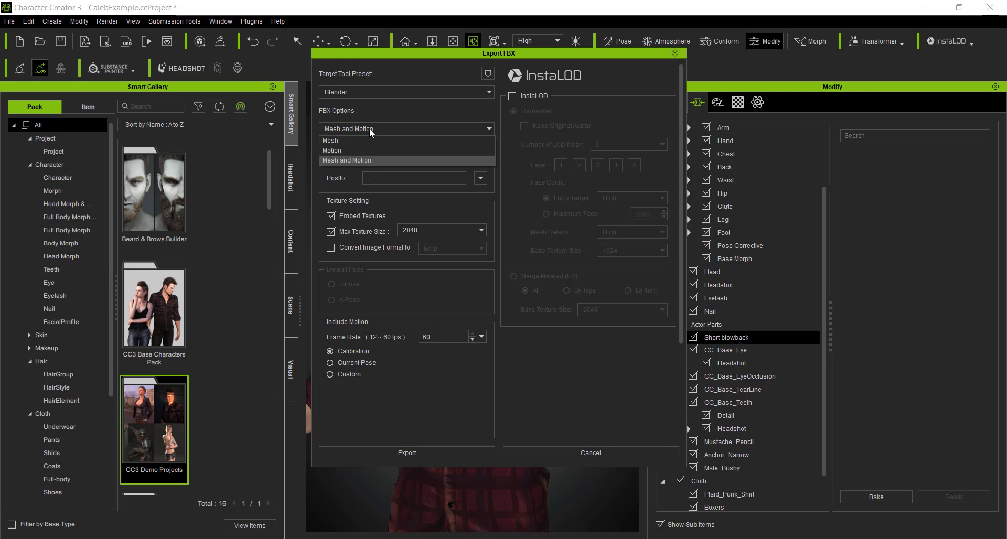
click(342, 140)
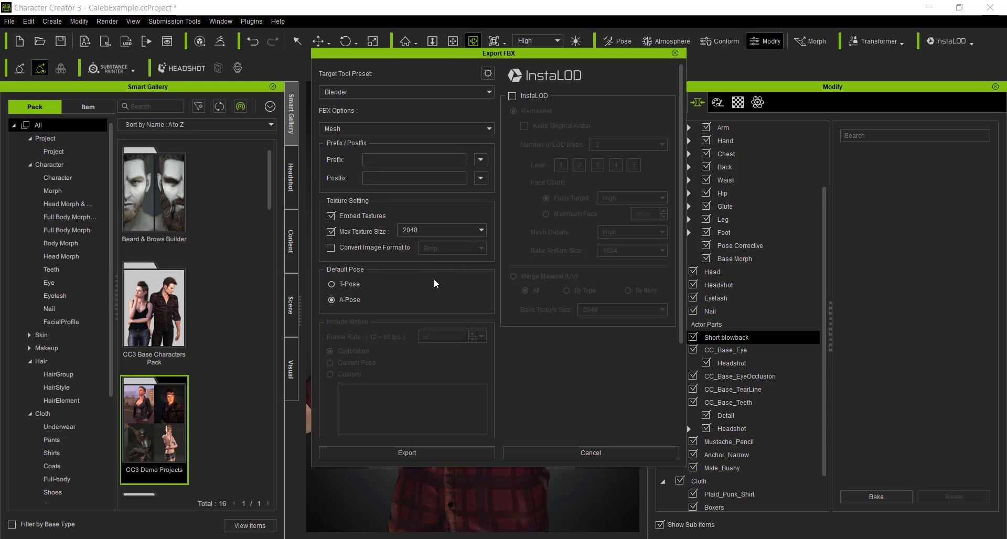
Step: Start the FBX export, accept the re-import warning, and close the save window
scroll(435, 275, down, 3)
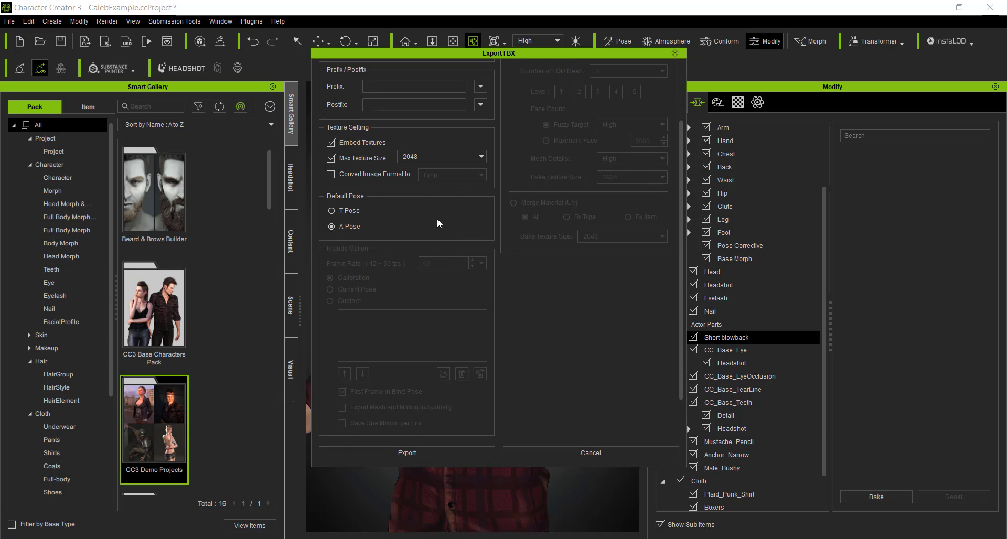
scroll(433, 234, down, 2)
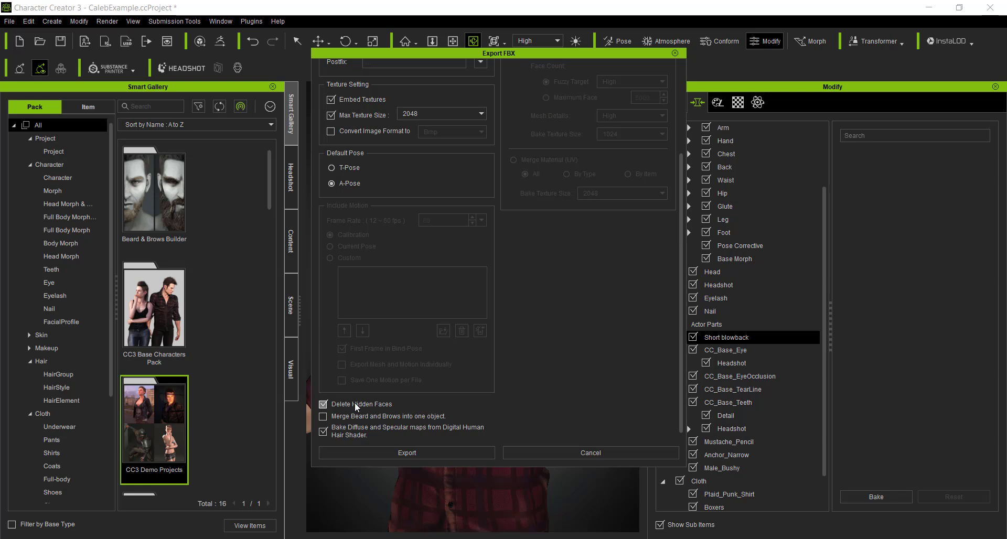
click(419, 454)
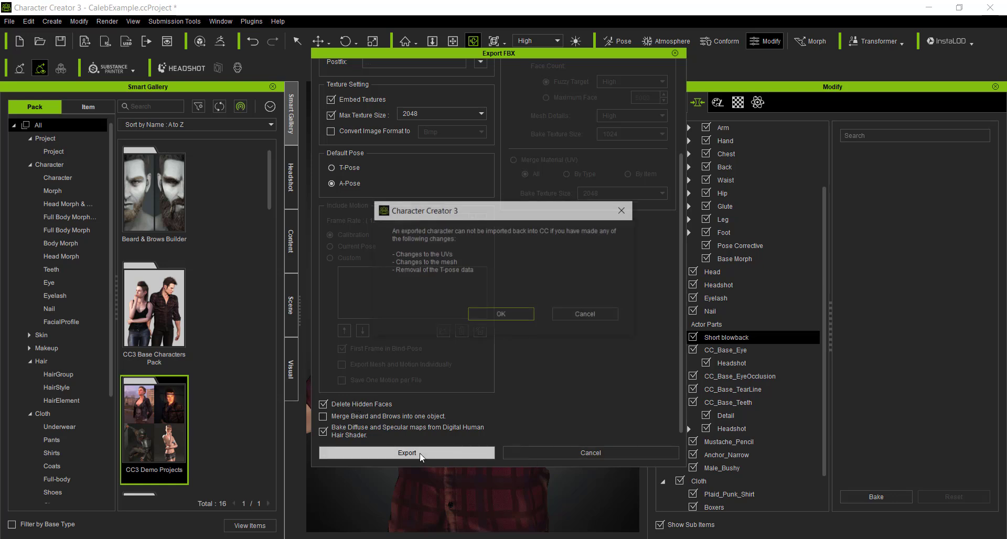
click(494, 315)
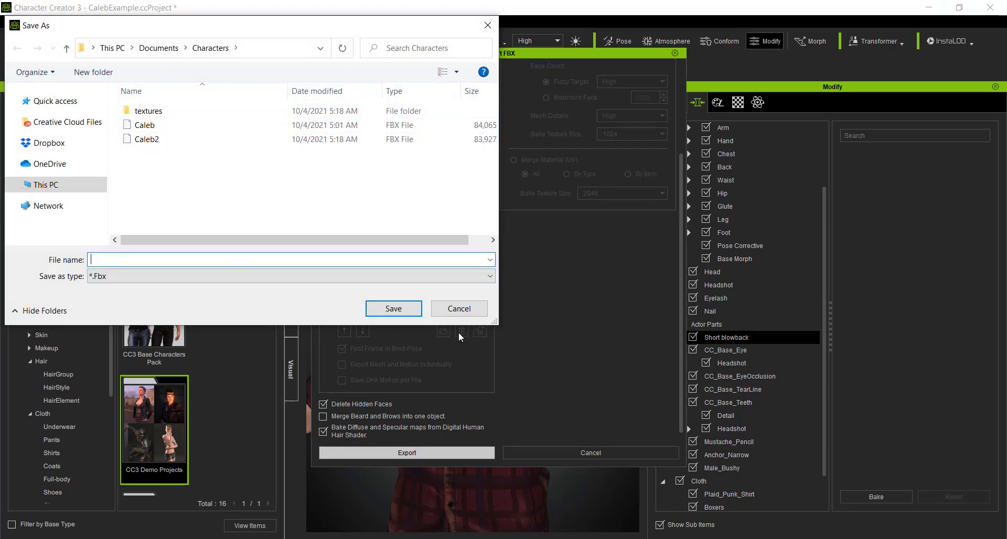
click(458, 314)
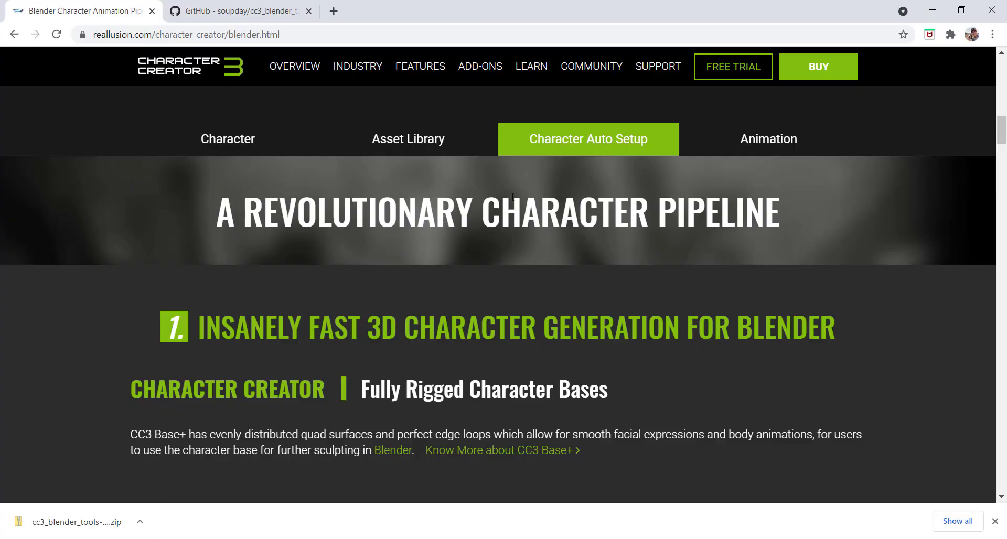
Step: Follow the CC3 Blender Tools DOWNLOAD link to GitHub and show the repository's Code download options
scroll(288, 115, up, 8)
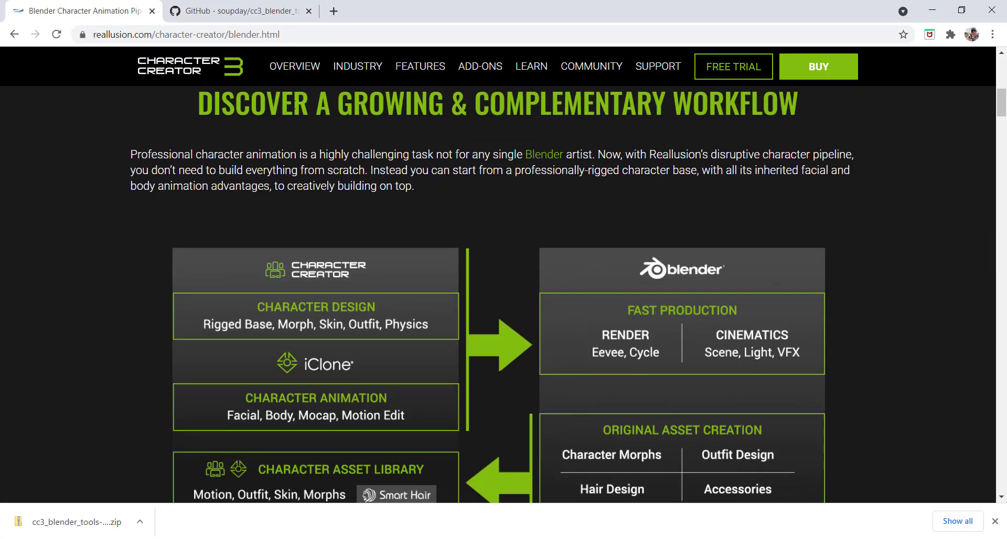
scroll(236, 34, up, 5)
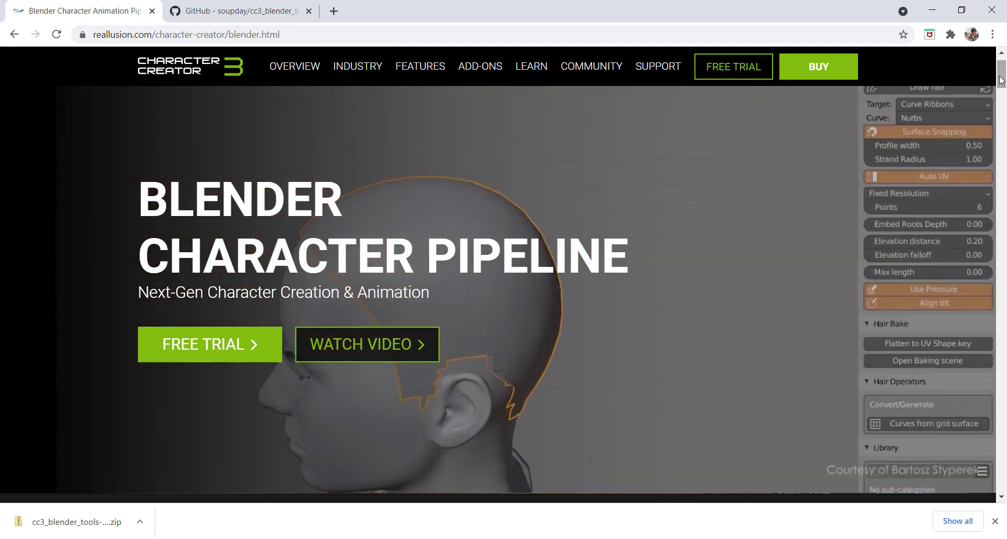
drag(1000, 79, 1002, 297)
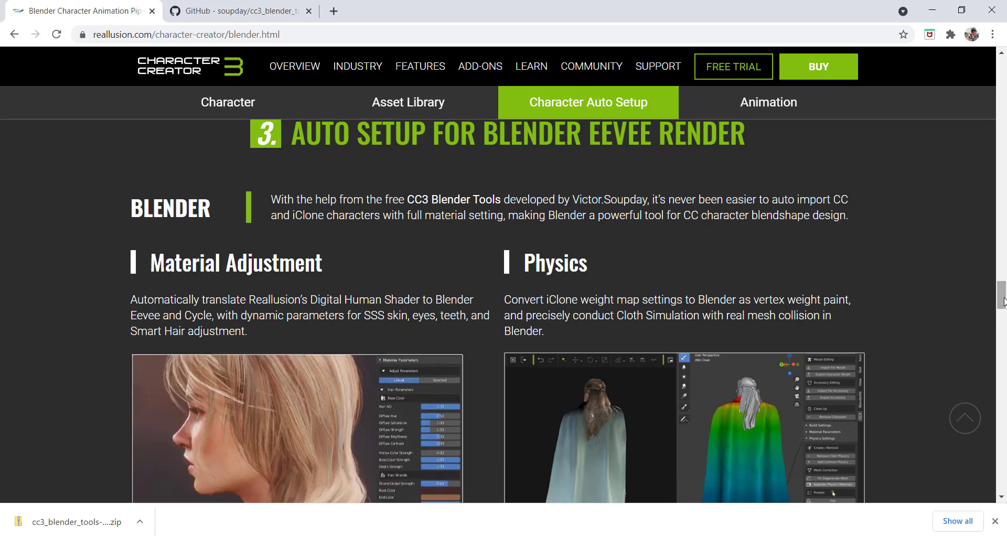
drag(1002, 301, 1002, 333)
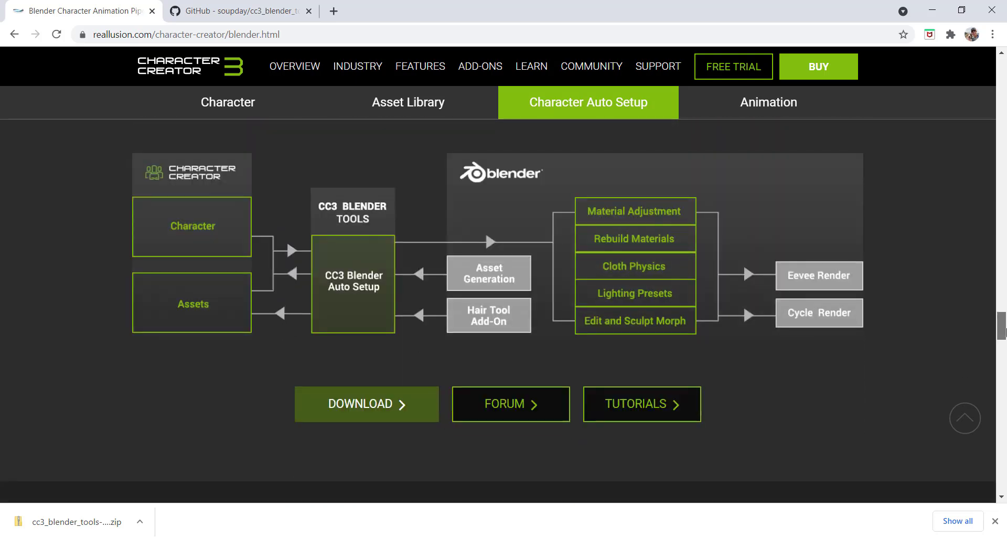
click(350, 409)
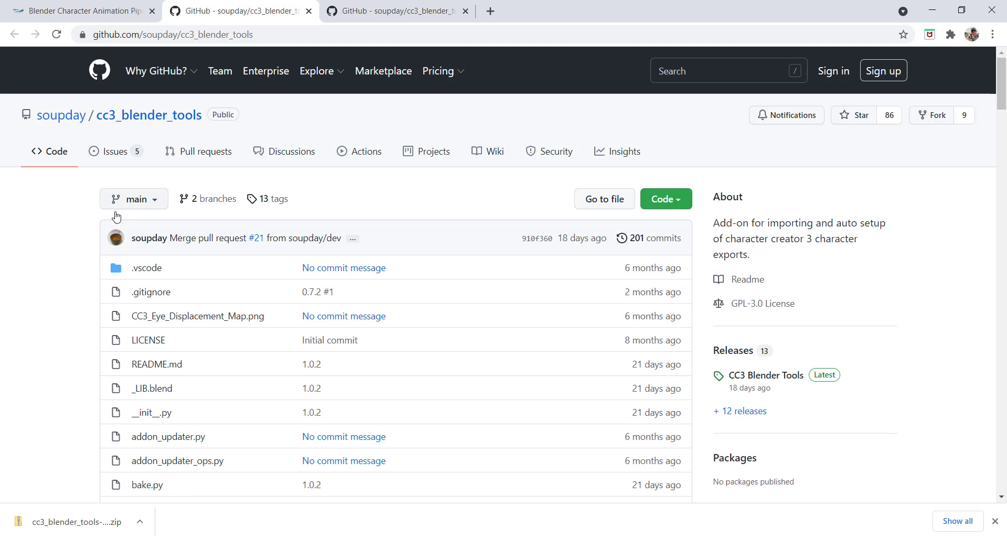
click(671, 204)
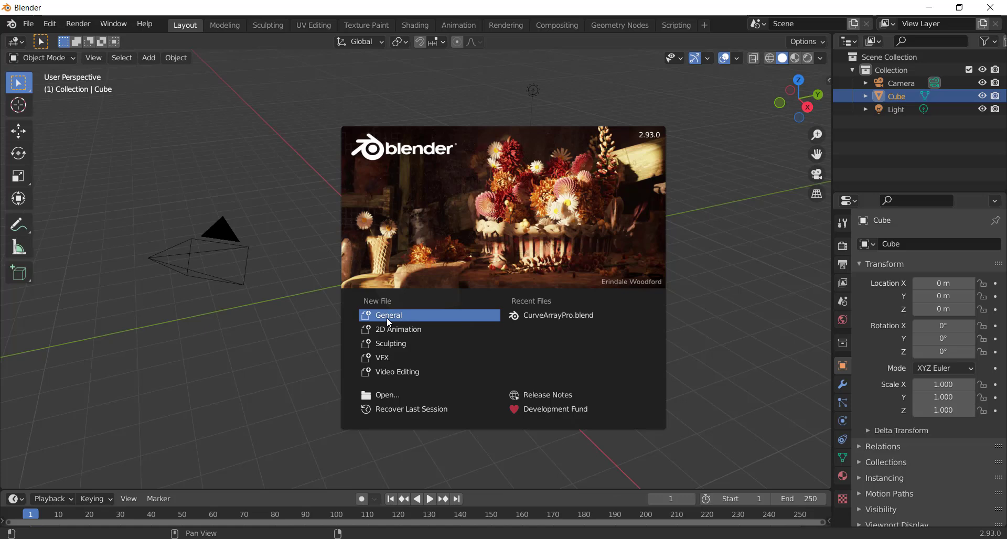
Step: Install the CC3 Tools add-on from cc3_blender_tools-main.zip in Preferences > Add-ons
click(386, 315)
click(48, 24)
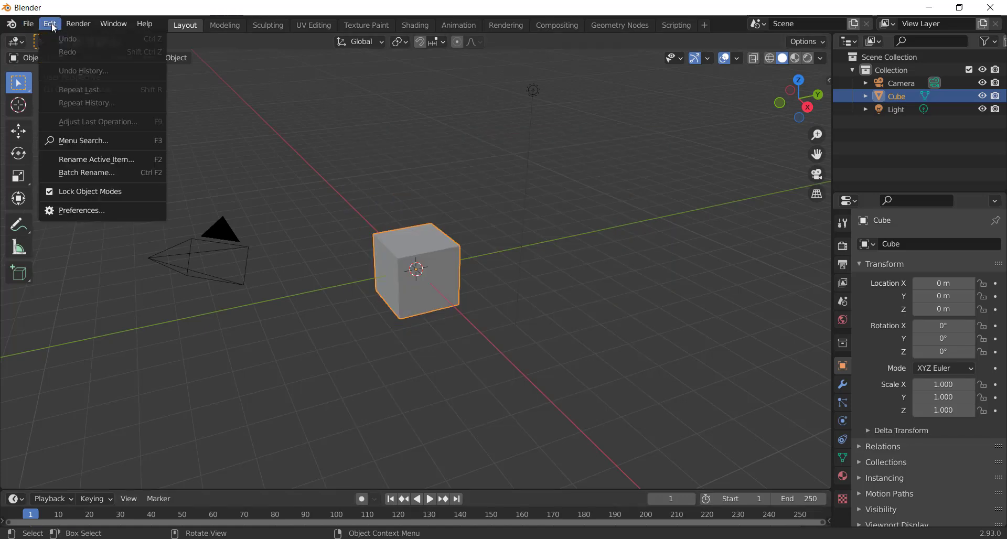
click(80, 210)
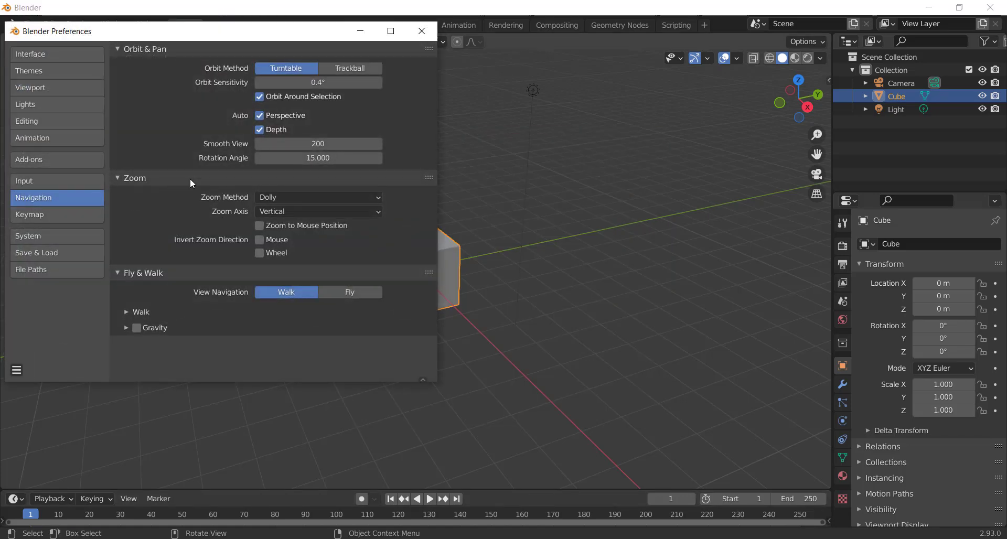
click(32, 158)
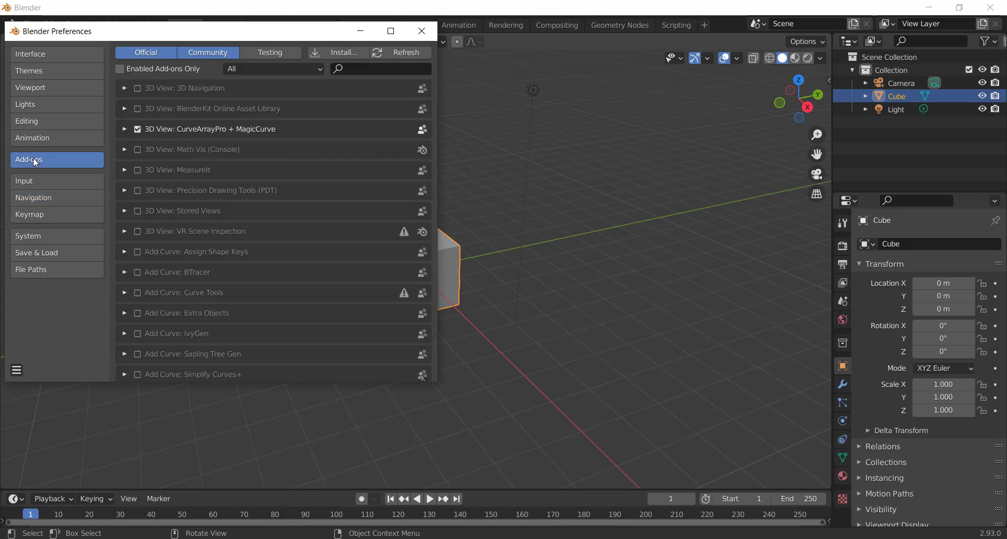
click(326, 53)
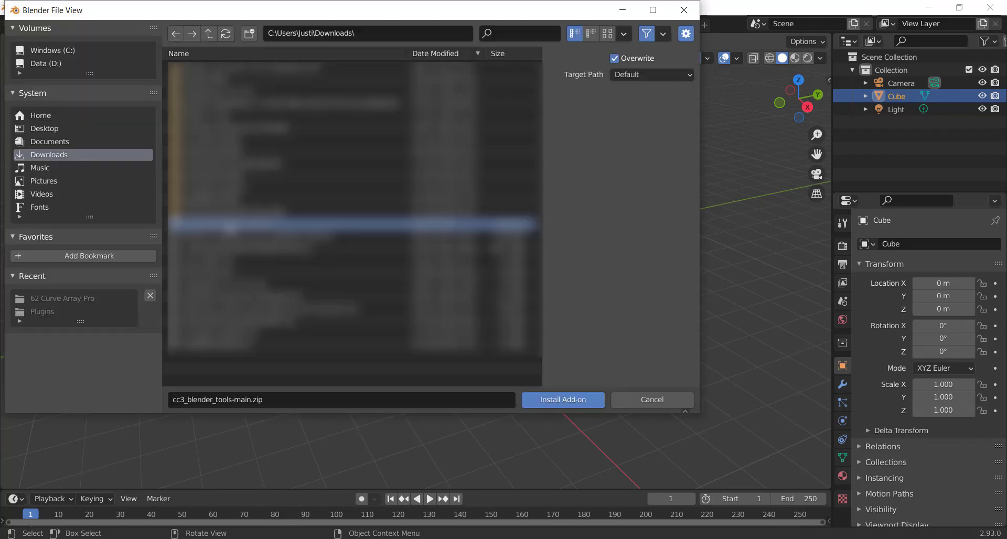
key(Return)
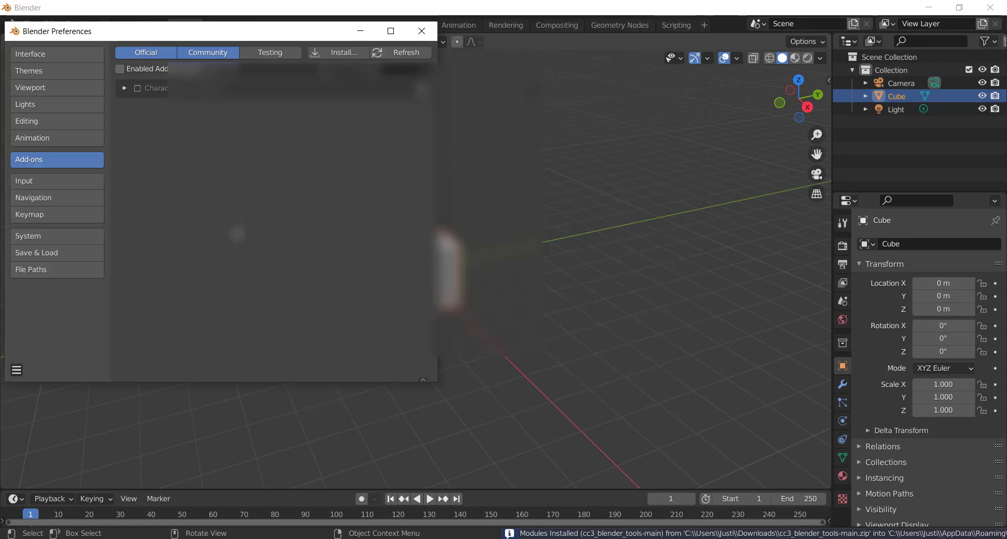
Step: Enable the CC3 Tools add-on, close Preferences, show the side panel and delete the cube
click(137, 89)
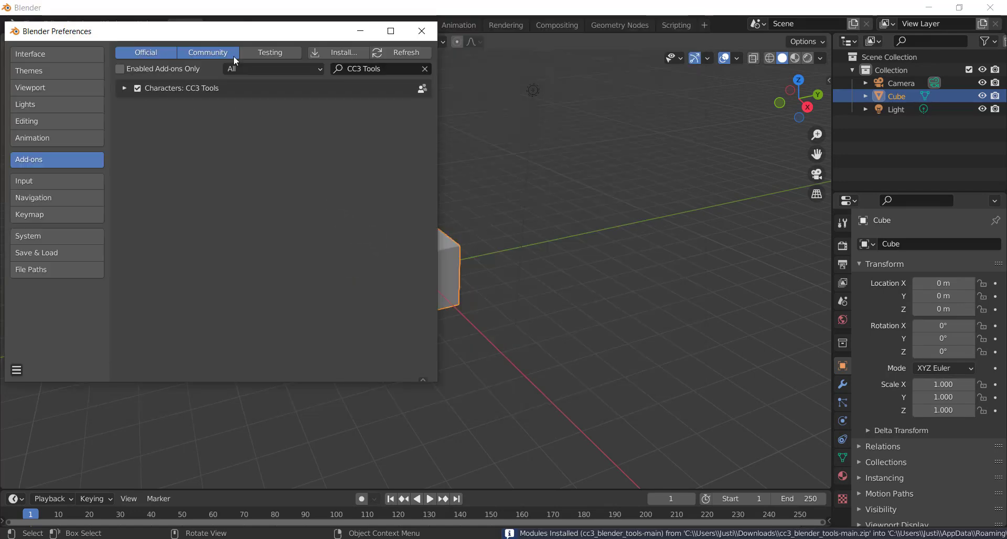
click(421, 31)
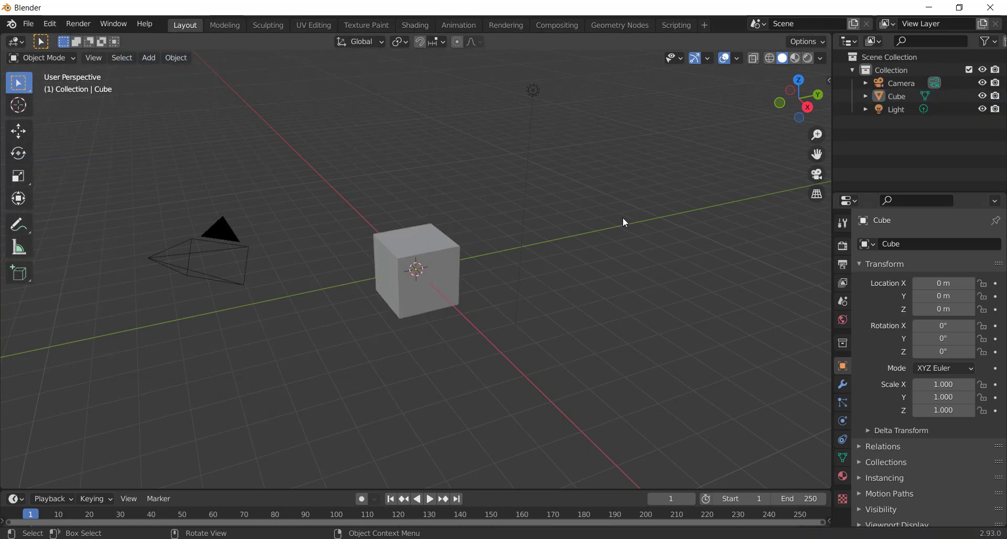
key(n)
key(Delete)
Step: In the CC3 panel, enable Lighting and import Caleb2.Fbx from the Characters folder
click(825, 227)
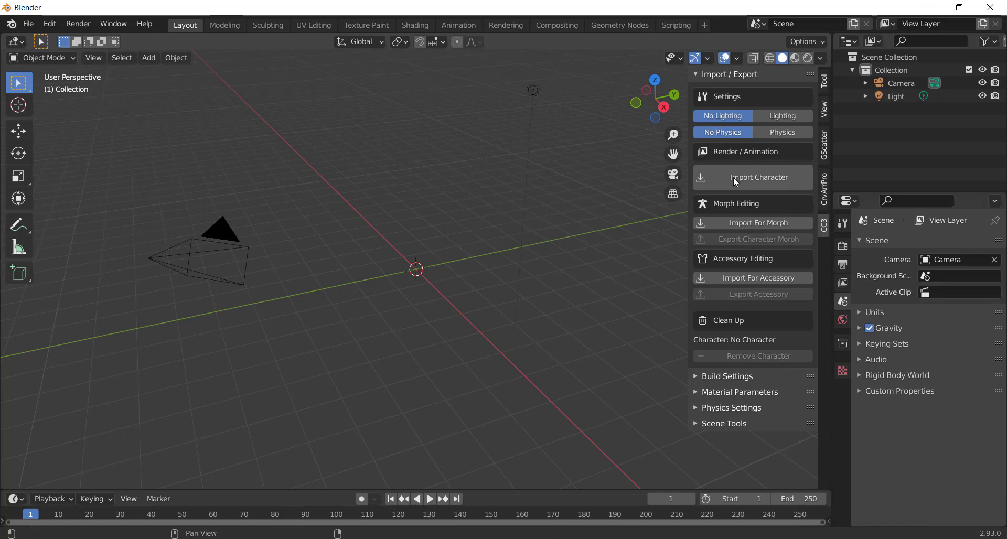
click(779, 116)
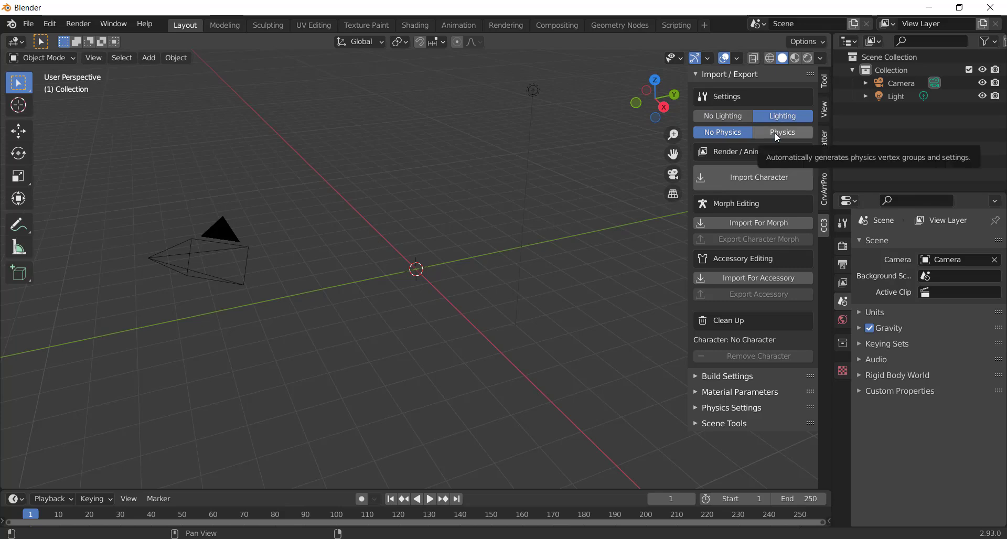
click(762, 181)
click(368, 129)
double_click(366, 128)
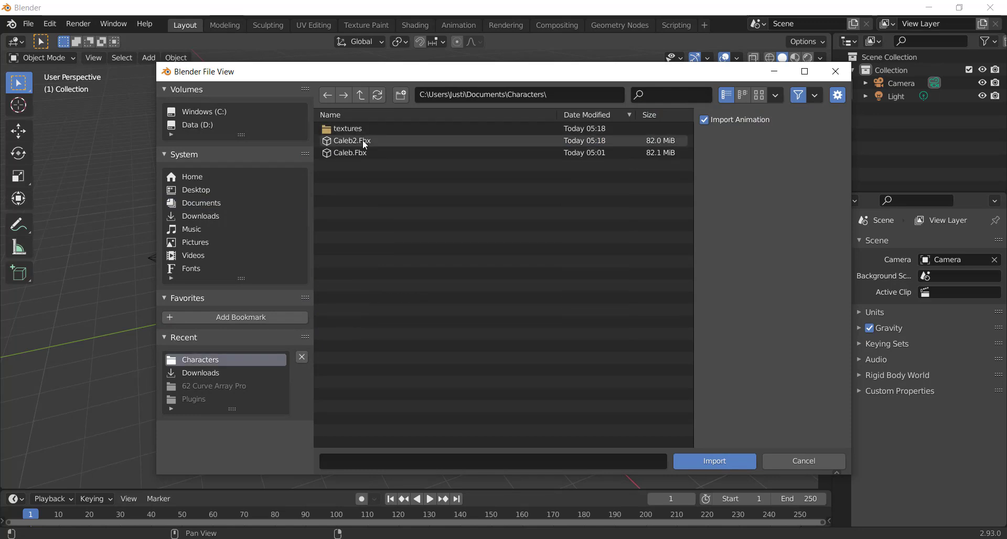
double_click(364, 141)
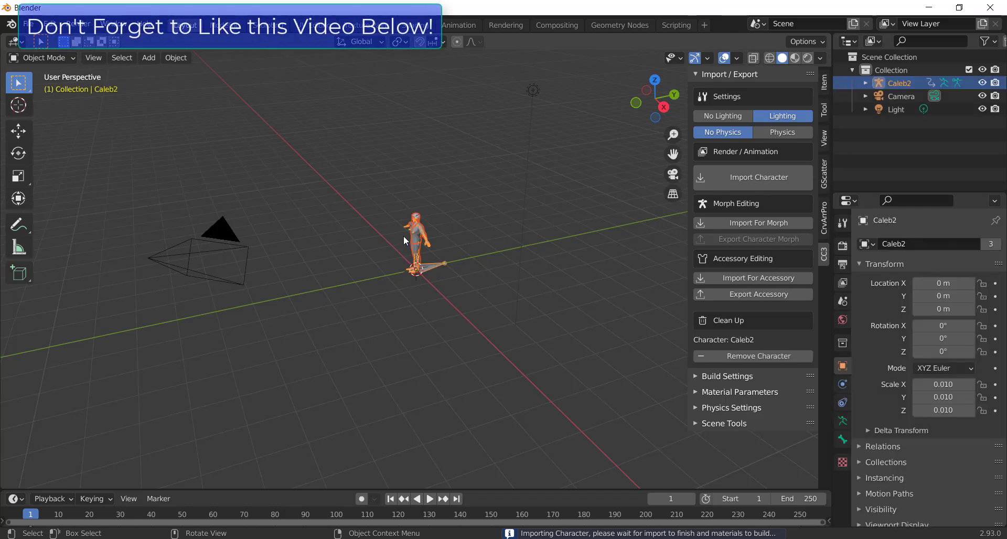
Step: Pan, zoom and orbit to a level three-quarter view of the character's face
scroll(511, 170, up, 4)
scroll(542, 160, down, 4)
mouse_move(541, 160)
shift+middle_down()
mouse_move(470, 171)
mouse_move(528, 170)
shift+middle_up()
scroll(435, 139, up, 4)
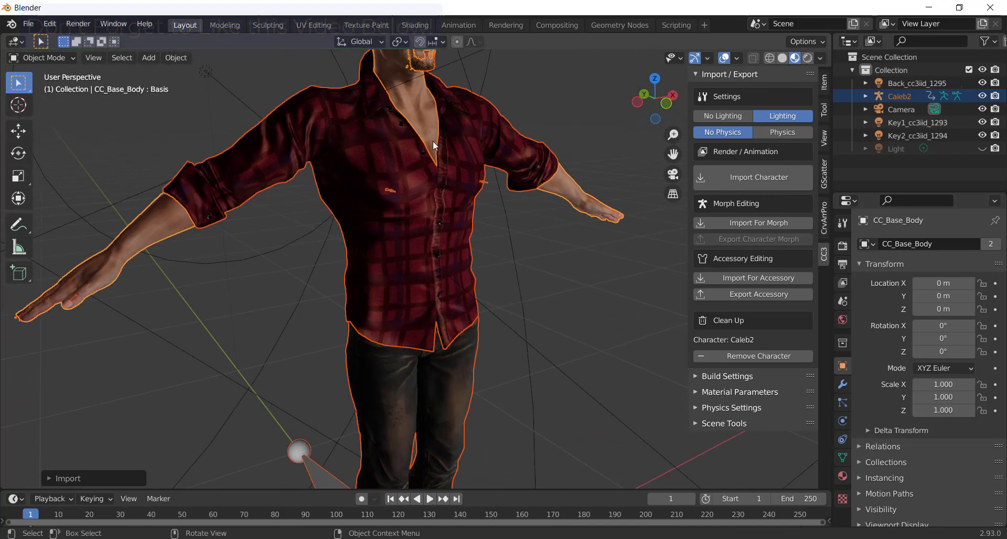
middle_drag(449, 218, 414, 112)
scroll(414, 111, up, 3)
middle_drag(460, 178, 455, 317)
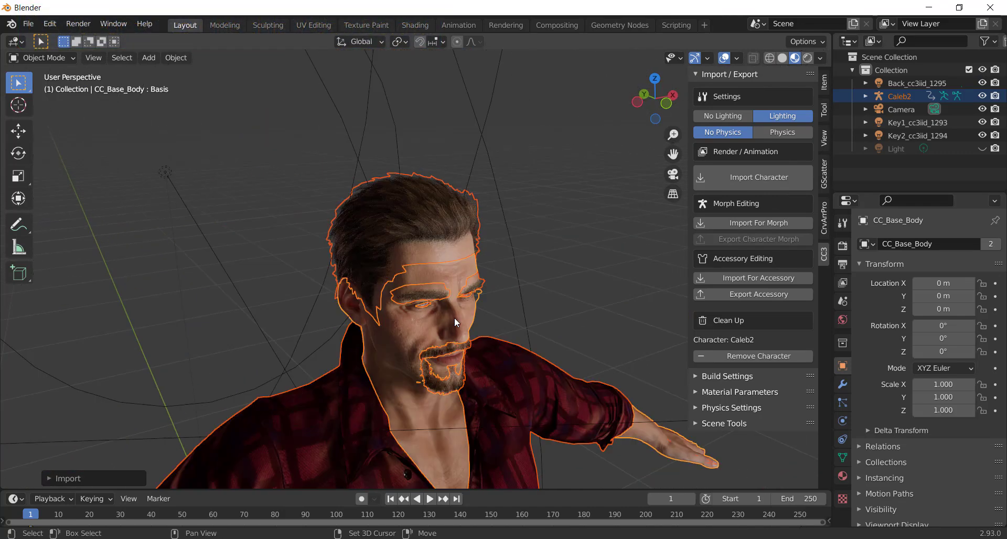
click(562, 197)
scroll(477, 345, up, 2)
middle_drag(483, 361, 457, 253)
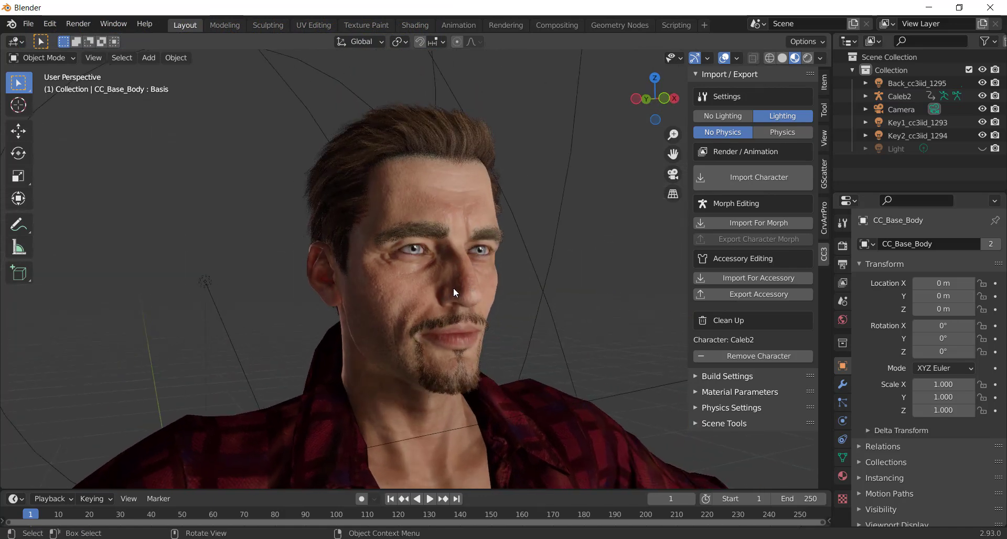
Step: Switch the viewport to Rendered shading and expand the skin's Material Parameters in CC3 tools
click(807, 58)
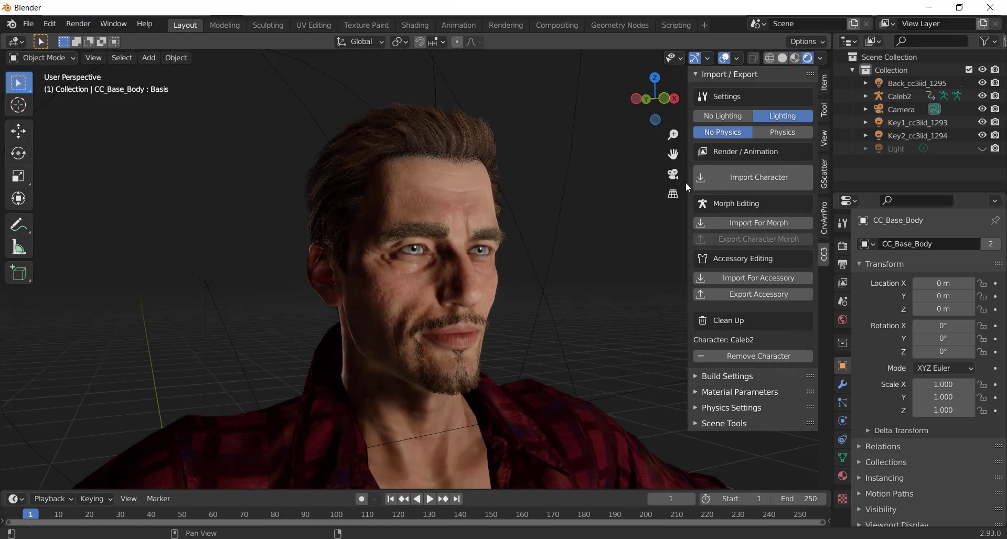
scroll(467, 303, down, 10)
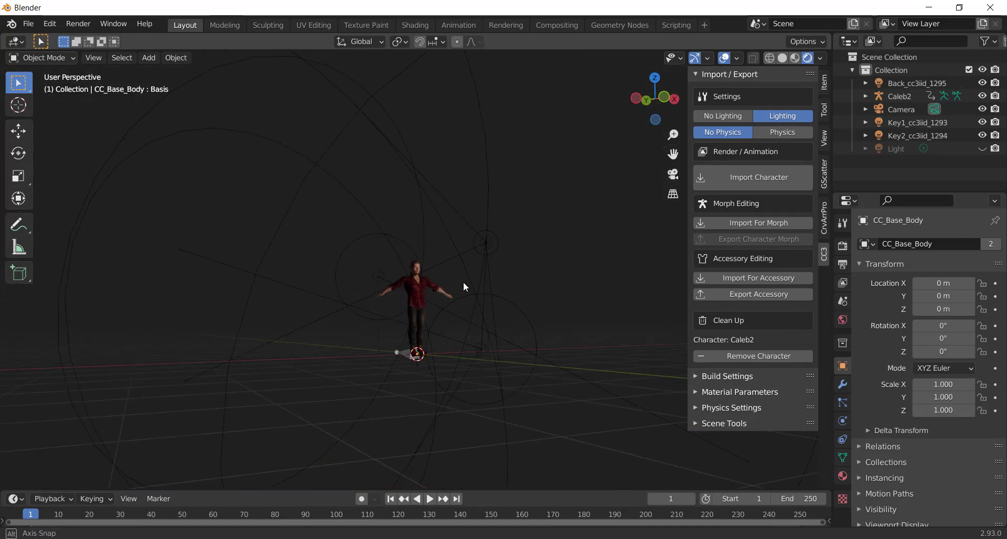
scroll(403, 279, up, 8)
scroll(410, 259, up, 5)
middle_drag(426, 288, 407, 203)
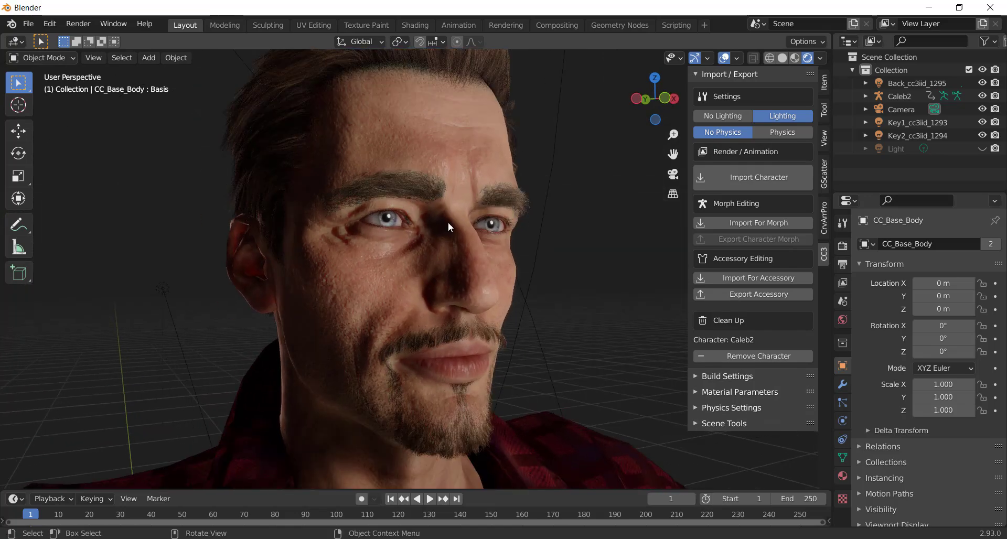
scroll(448, 222, up, 5)
scroll(498, 288, down, 8)
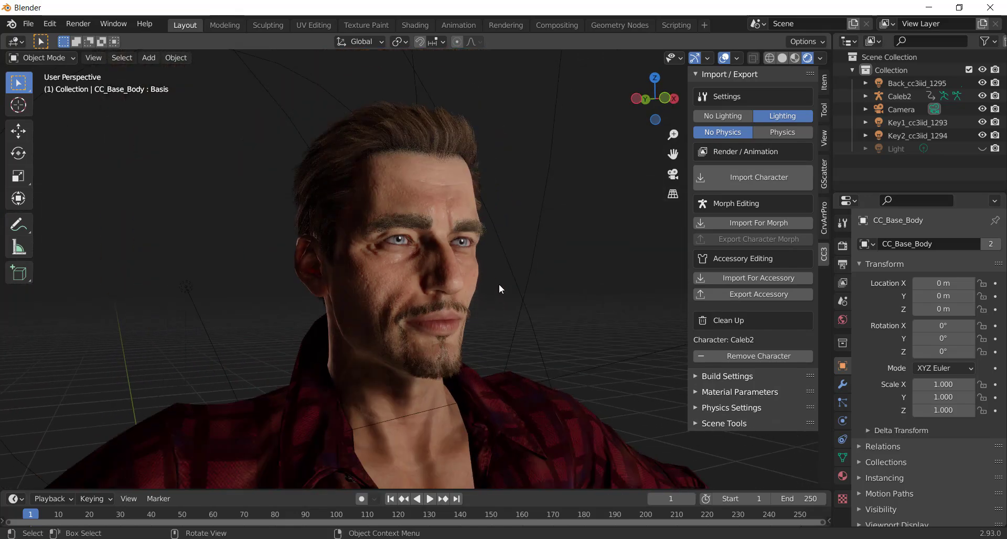
mouse_move(500, 279)
middle_down()
mouse_move(571, 281)
mouse_move(482, 287)
mouse_move(492, 283)
middle_up()
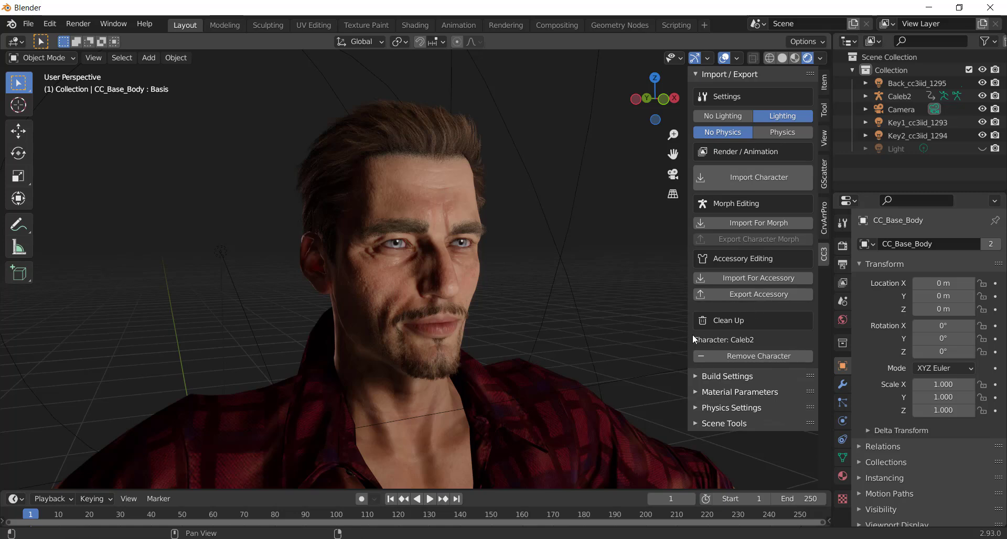
middle_drag(424, 291, 438, 287)
click(388, 278)
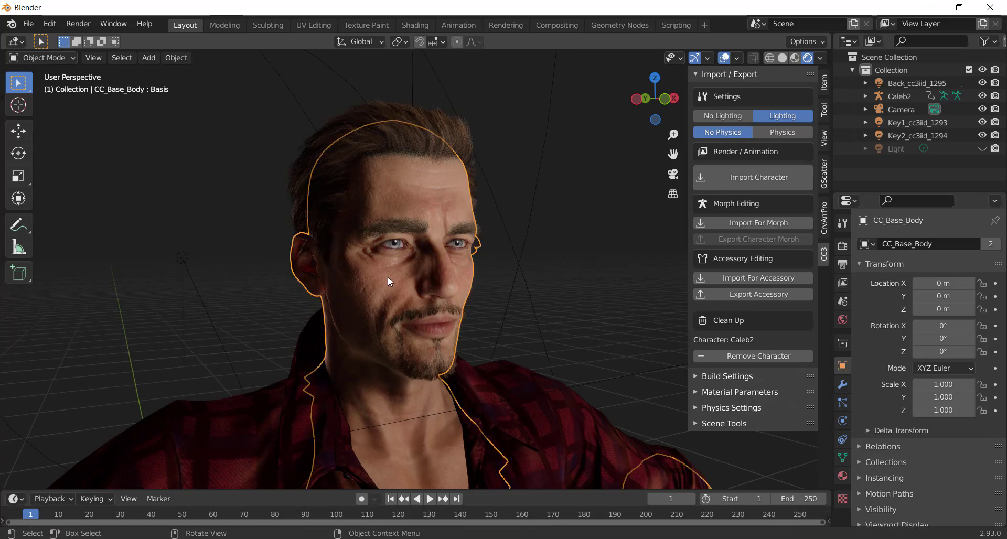
click(575, 234)
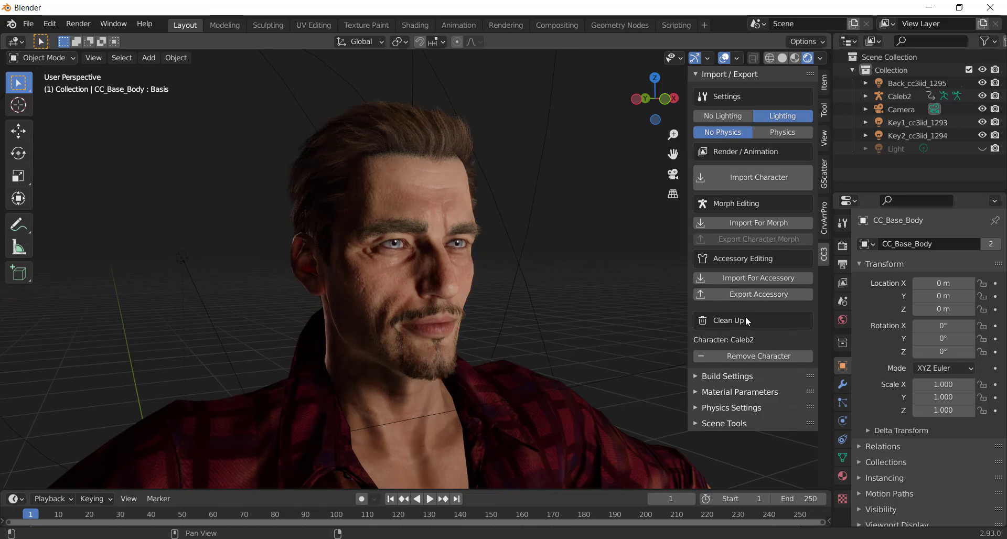
click(724, 392)
Step: Set the skin's Nose Scatter Scale to 1.01
scroll(741, 332, down, 10)
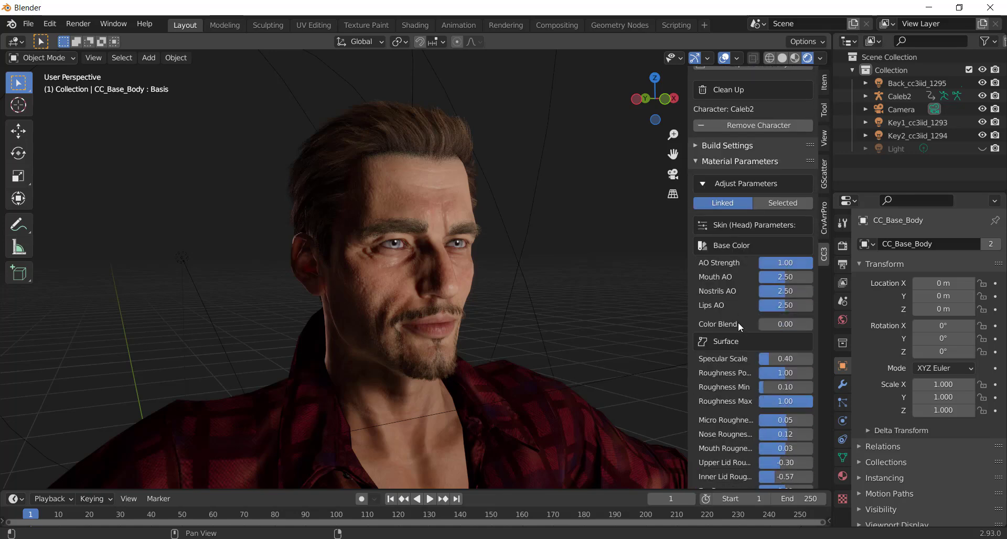
middle_drag(373, 339, 361, 322)
scroll(361, 322, up, 3)
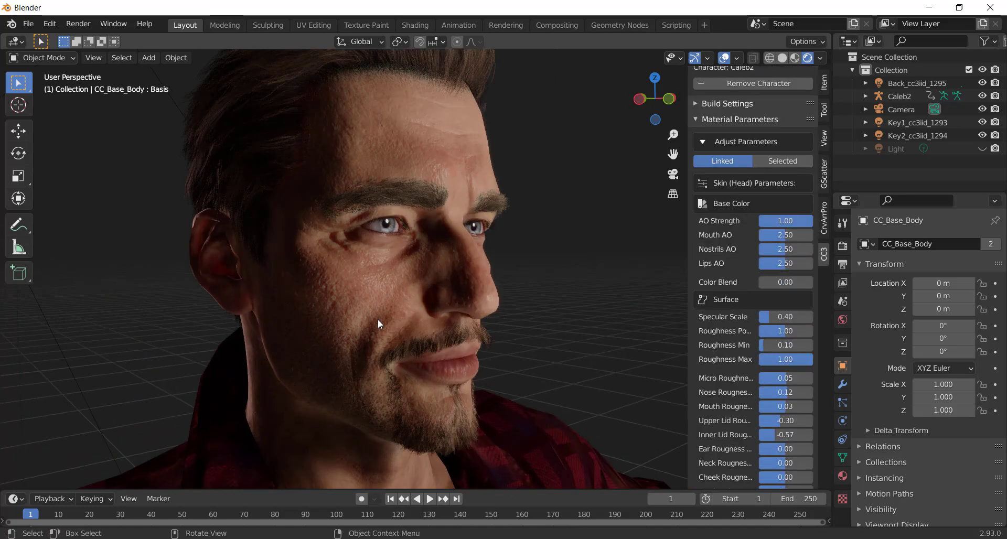
middle_drag(459, 286, 455, 253)
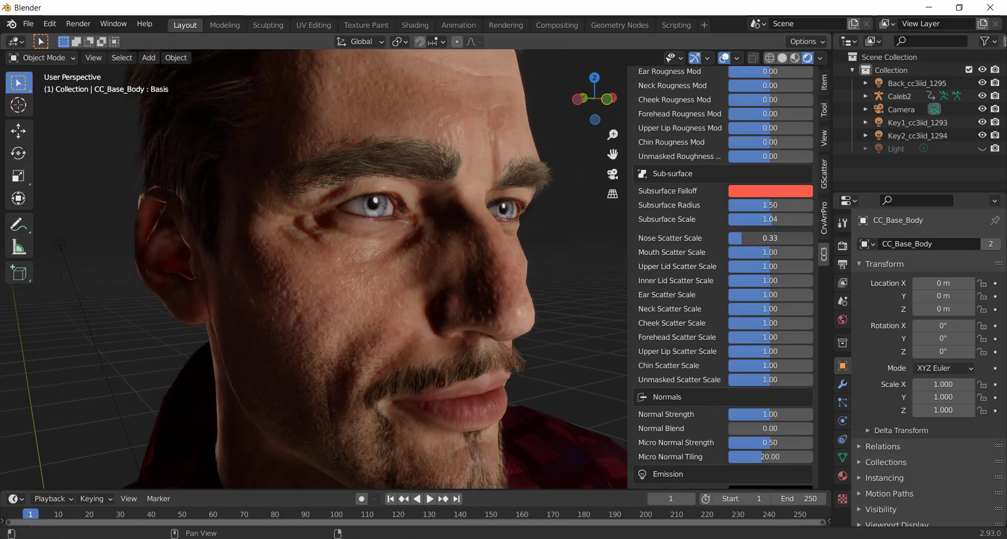
mouse_move(770, 238)
mouse_down()
mouse_move(807, 238)
mouse_move(771, 238)
mouse_up()
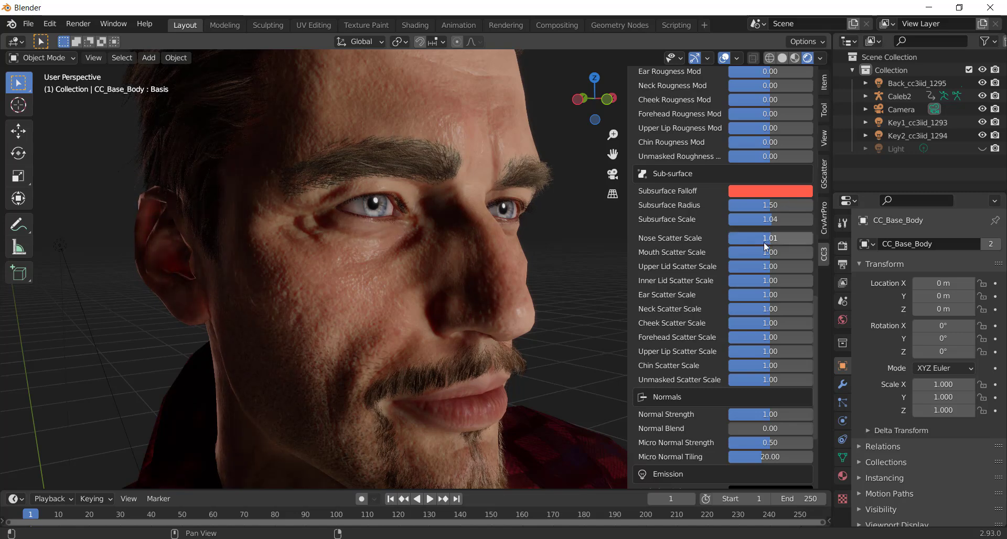
Step: Orbit to look down on the forehead and the Short_blowback hair
scroll(689, 268, down, 4)
scroll(692, 283, down, 2)
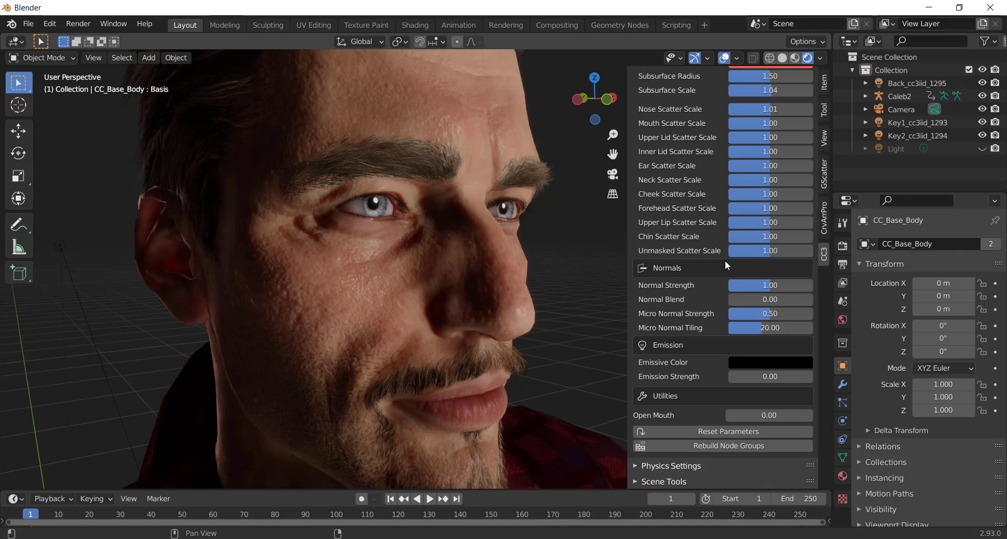
scroll(467, 289, down, 5)
middle_drag(479, 295, 468, 322)
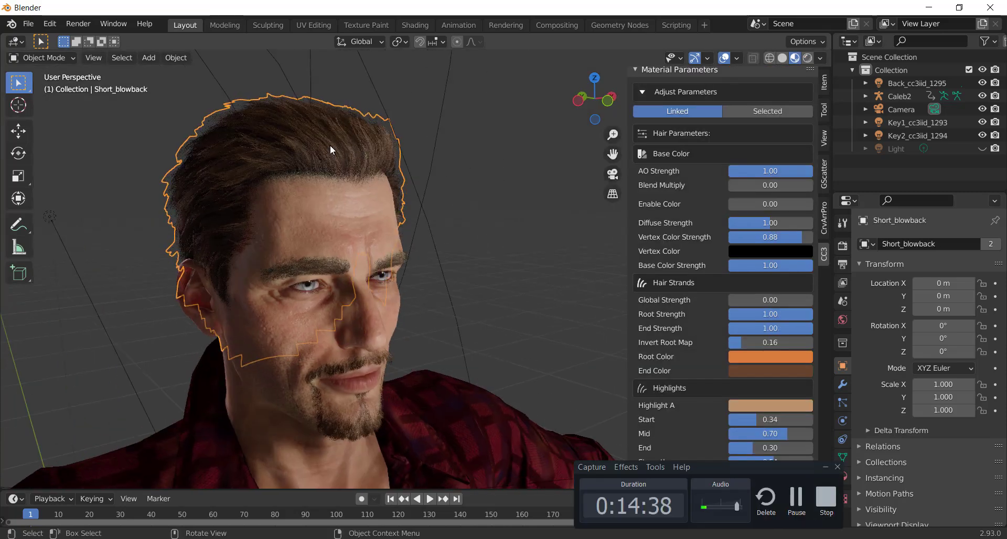
scroll(330, 149, up, 3)
middle_drag(310, 153, 451, 244)
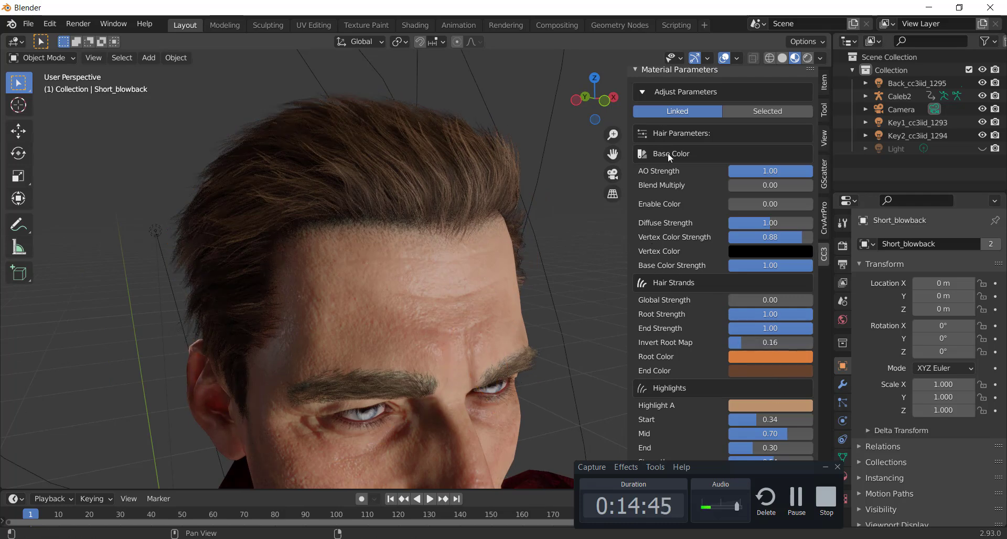
Step: Raise the hair's Enable Color and make its End Color and Root Color redder
drag(748, 204, 818, 204)
scroll(706, 210, down, 7)
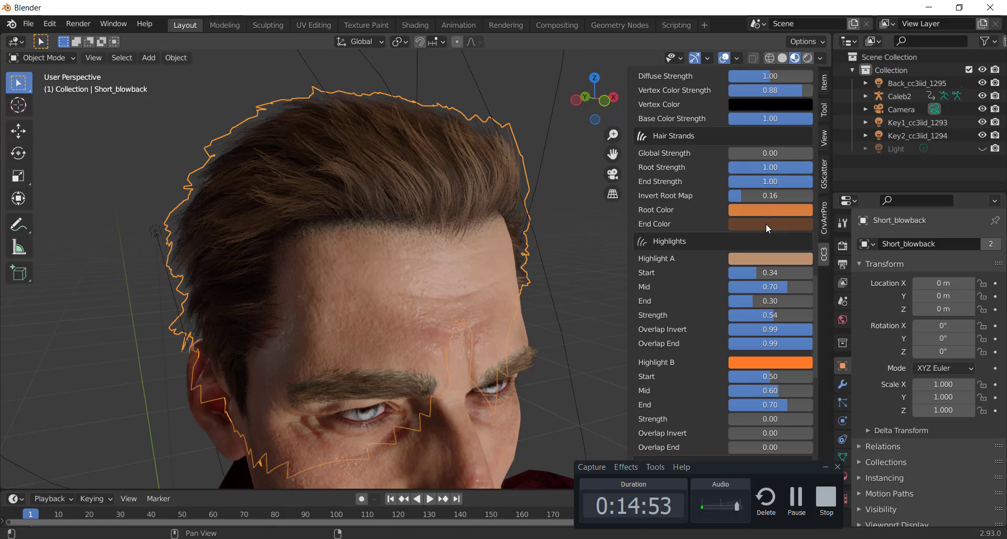
click(765, 224)
drag(774, 116, 769, 101)
scroll(687, 201, up, 3)
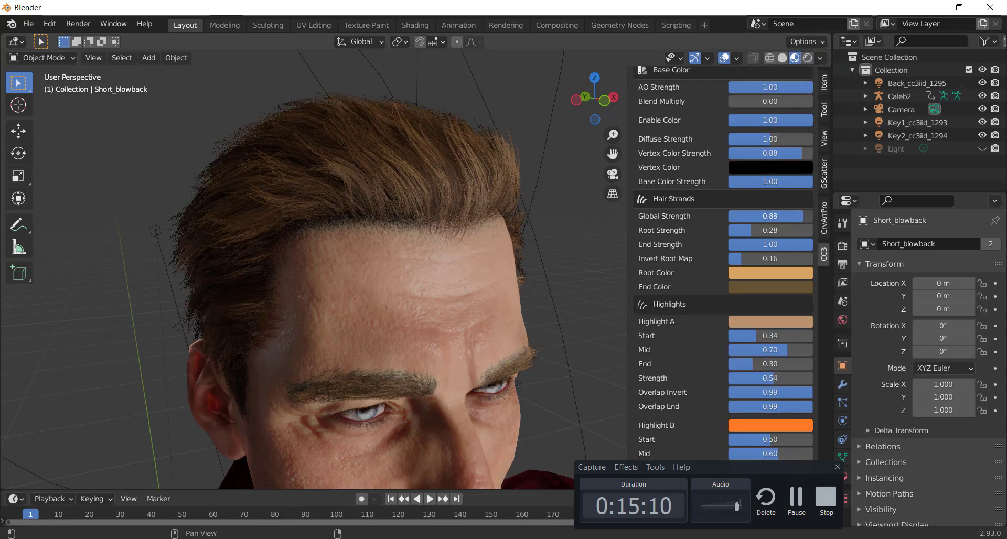
click(769, 272)
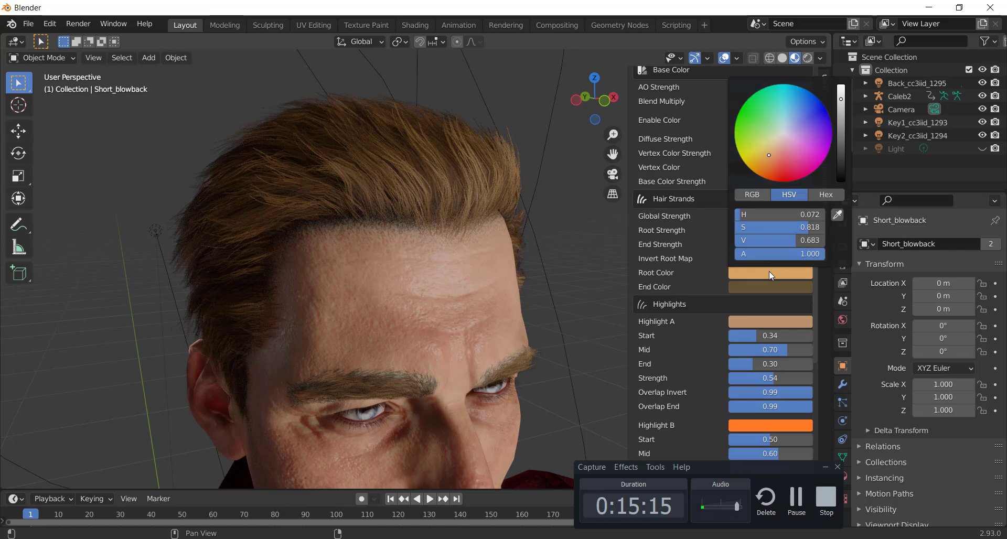
mouse_move(778, 171)
mouse_down()
mouse_move(782, 181)
mouse_move(767, 177)
mouse_up()
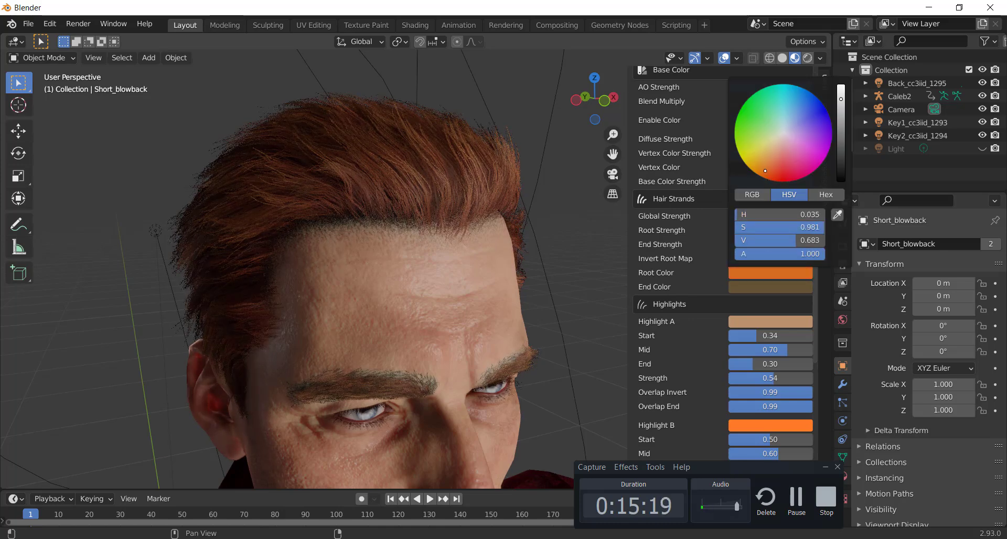
Step: Set the hair's Highlight A colour to dark blue and raise its Start value
middle_drag(438, 272, 457, 288)
scroll(457, 288, up, 2)
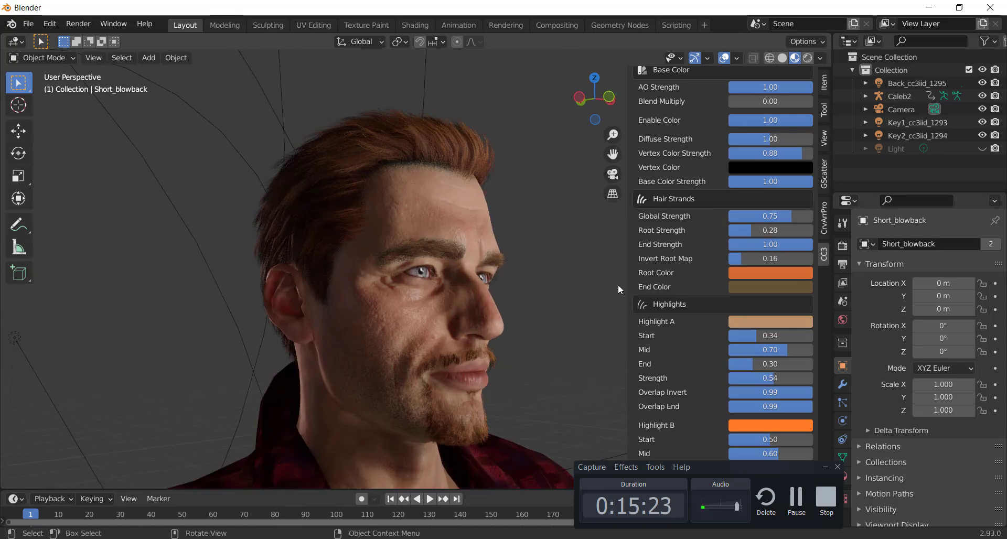
click(762, 319)
drag(755, 187, 802, 178)
scroll(452, 146, up, 4)
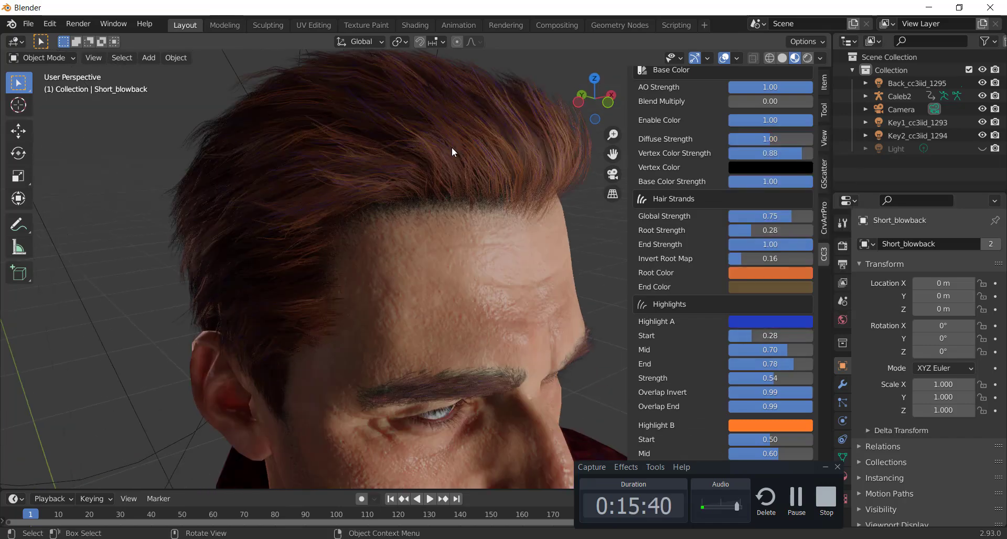
middle_drag(452, 147, 674, 320)
mouse_move(749, 340)
mouse_down()
mouse_move(800, 336)
mouse_move(730, 336)
mouse_up()
Step: Lower Highlight A Start to 0.01 and view the face more frontally
middle_drag(410, 296, 343, 342)
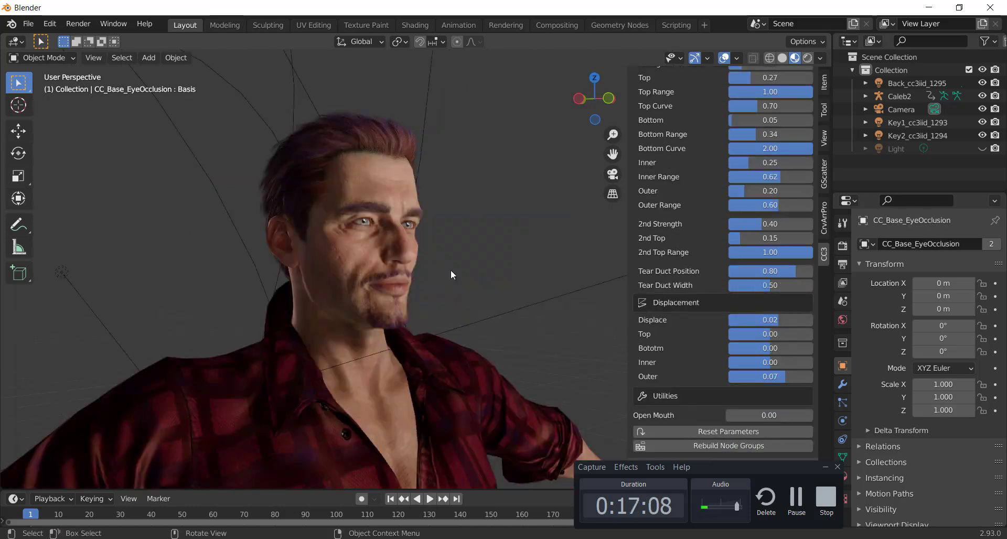
middle_drag(381, 272, 383, 304)
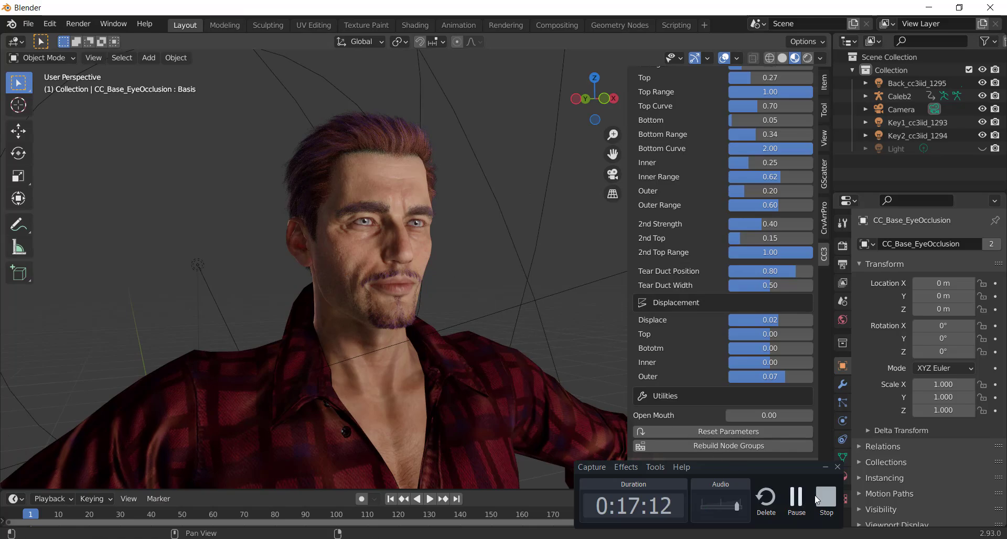